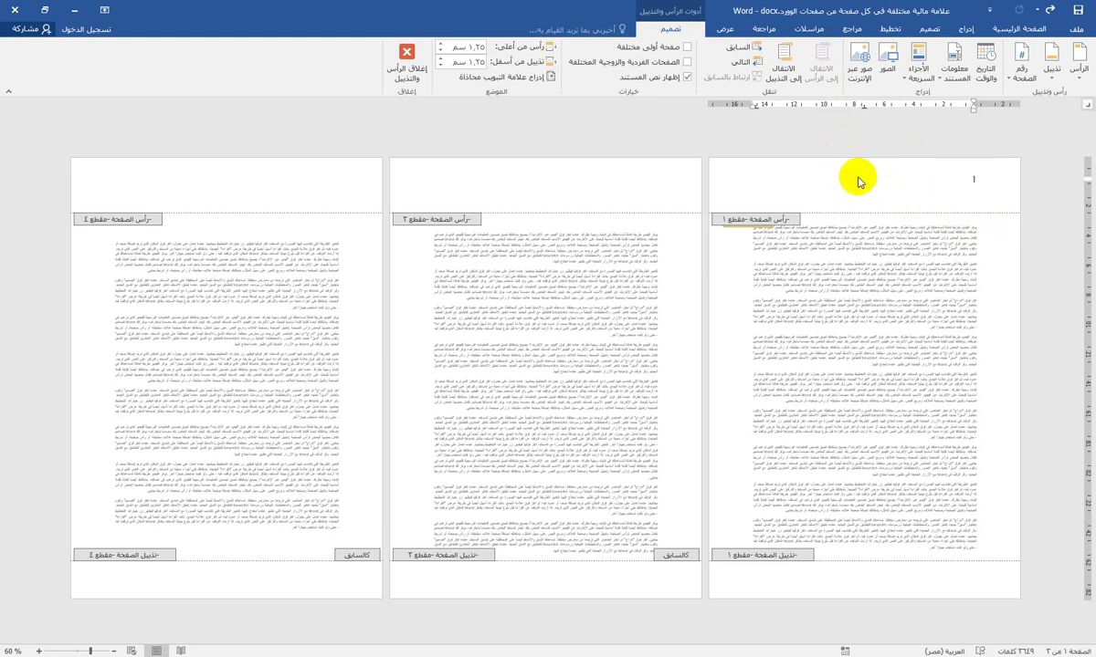
Insert the picture of two children with colourful toys, from the Pictures folder, into the first page's header
left_click(886, 76)
left_click(272, 284)
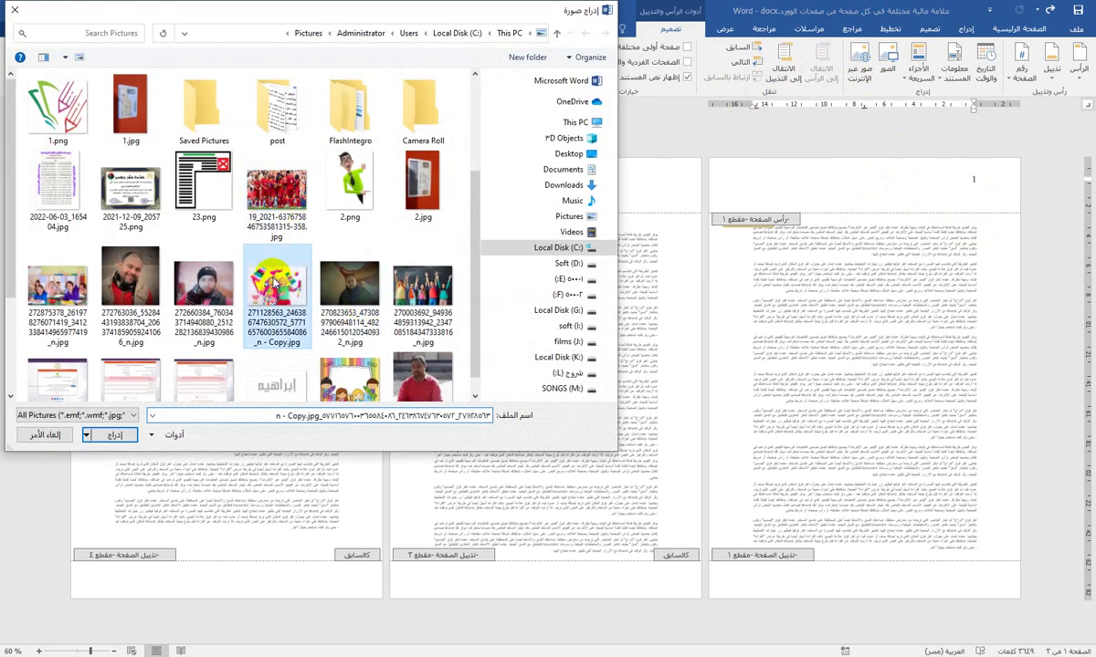
double_click(272, 284)
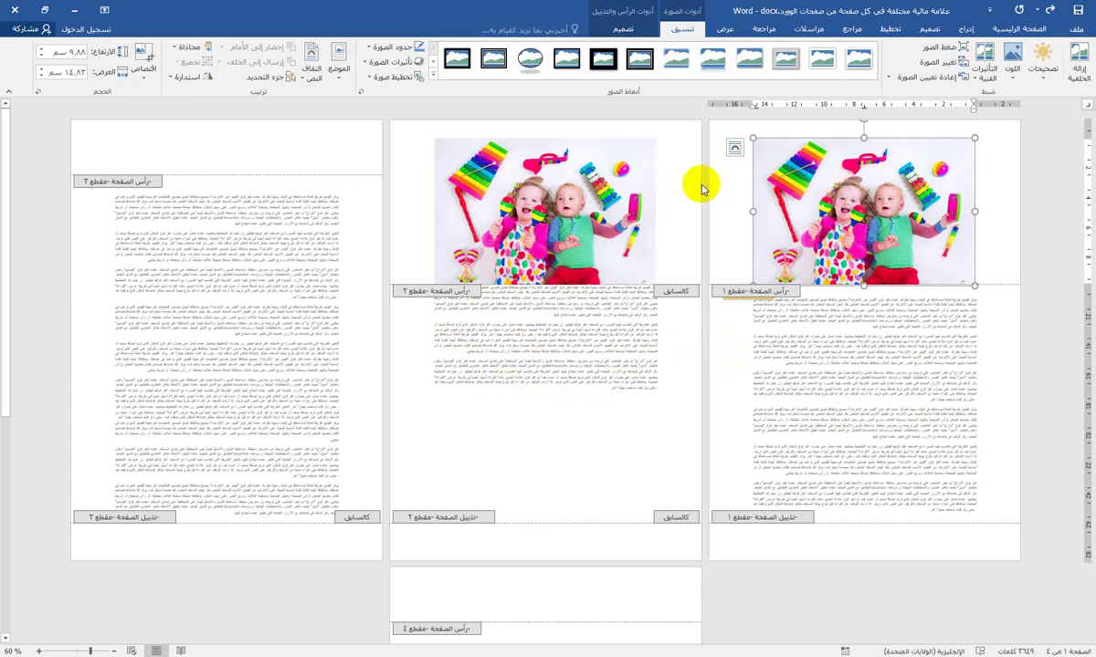
Place the children's picture behind the text and fit it over the first page's body at about 18.17 cm high
left_click(731, 150)
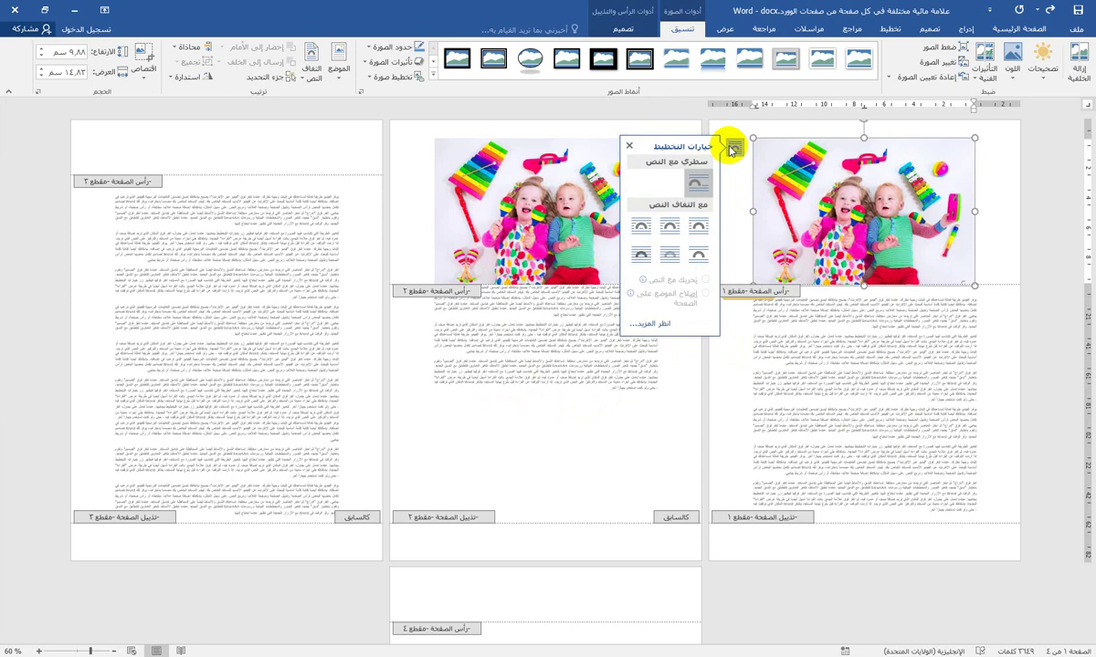
left_click(673, 255)
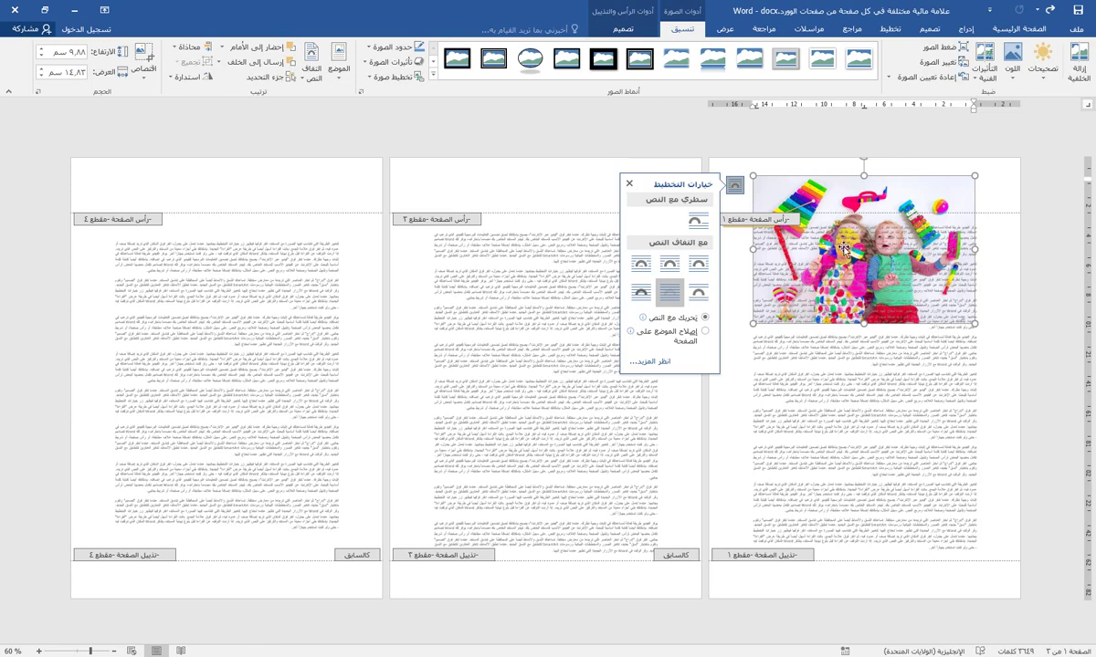
left_click_drag(922, 199, 842, 256)
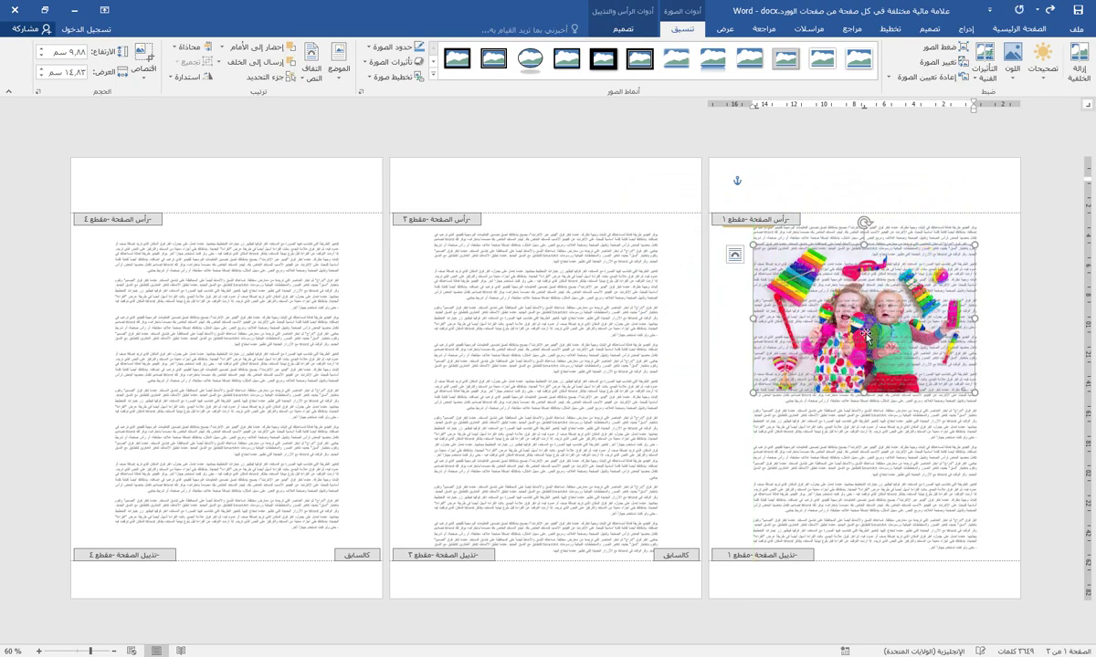
left_click_drag(864, 399, 864, 516)
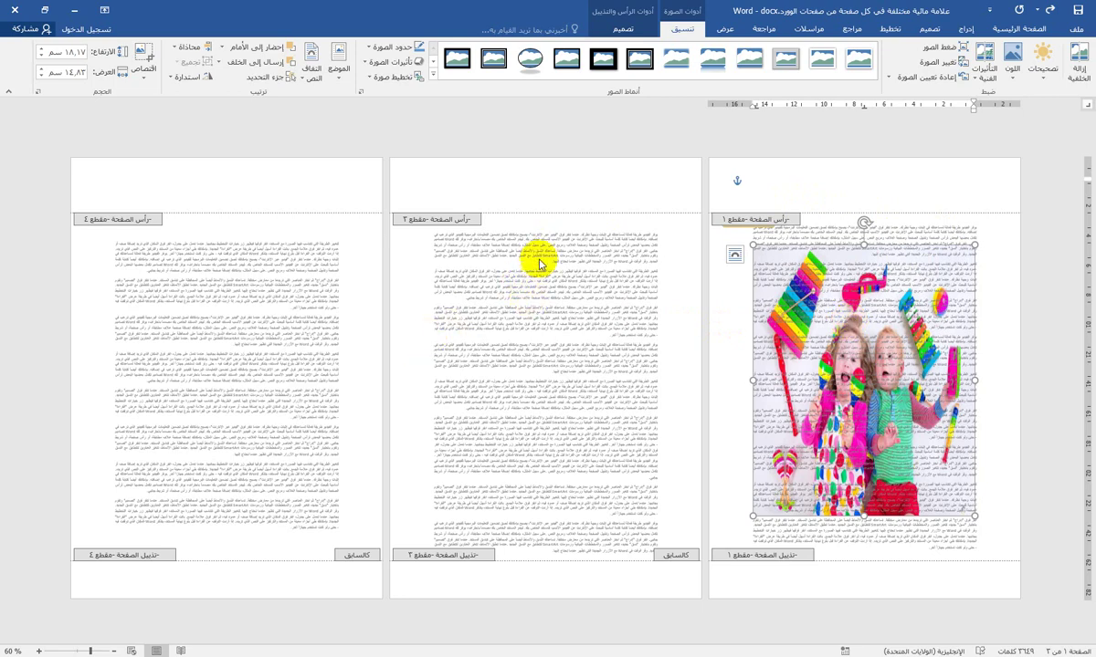
Insert the torch picture صورة1.png from the Pictures folder into the second page's header
left_click(560, 195)
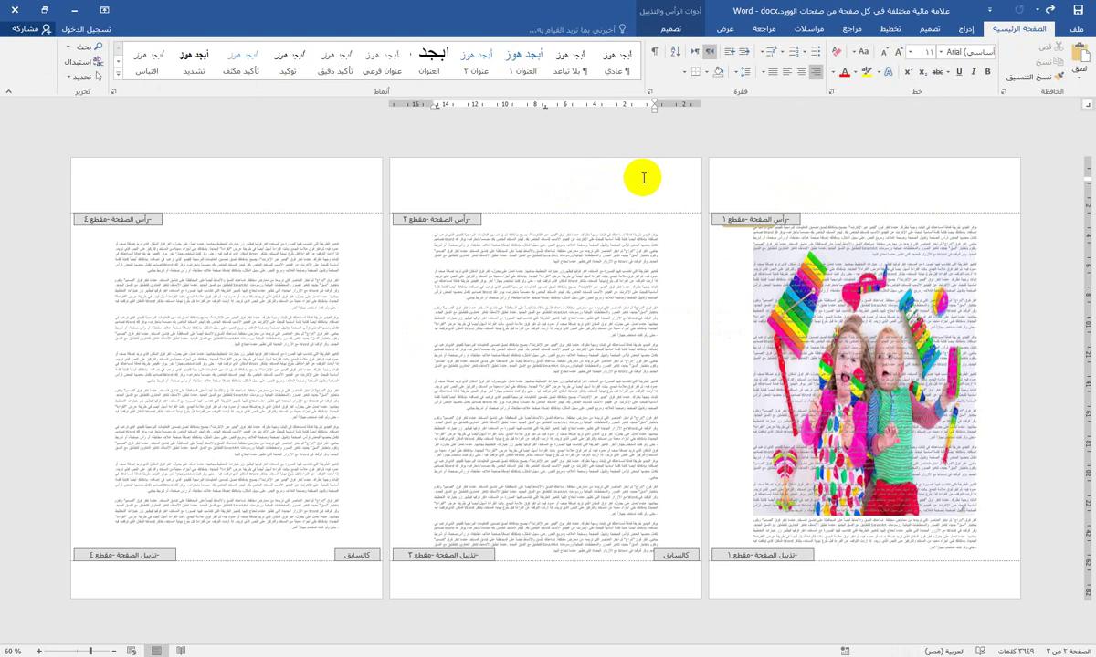
left_click(967, 28)
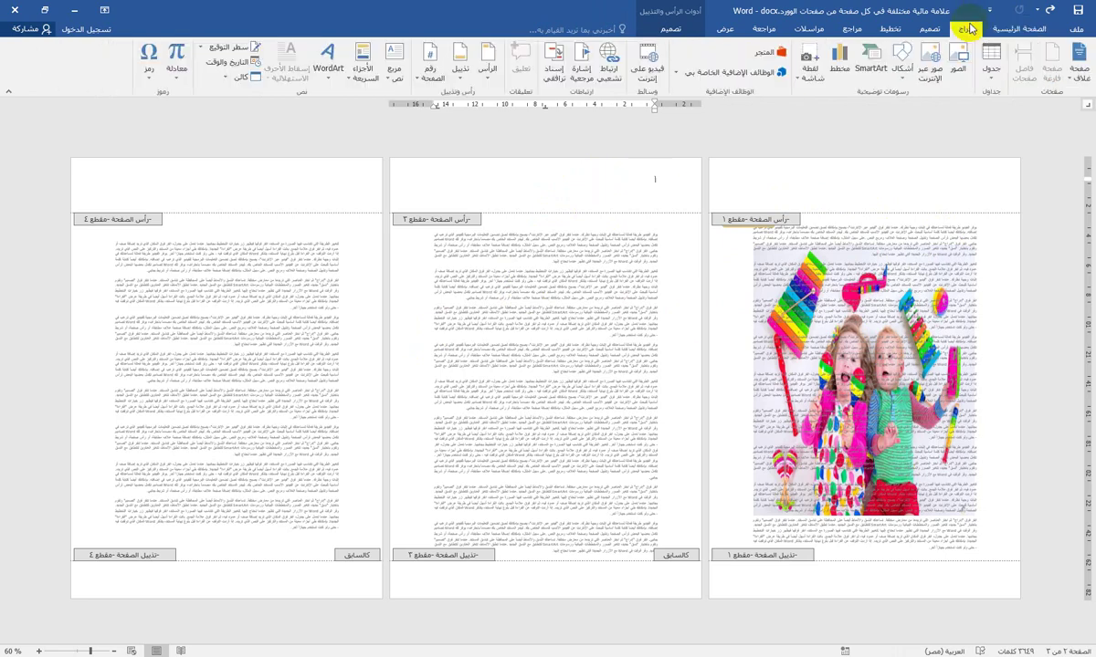
left_click(963, 73)
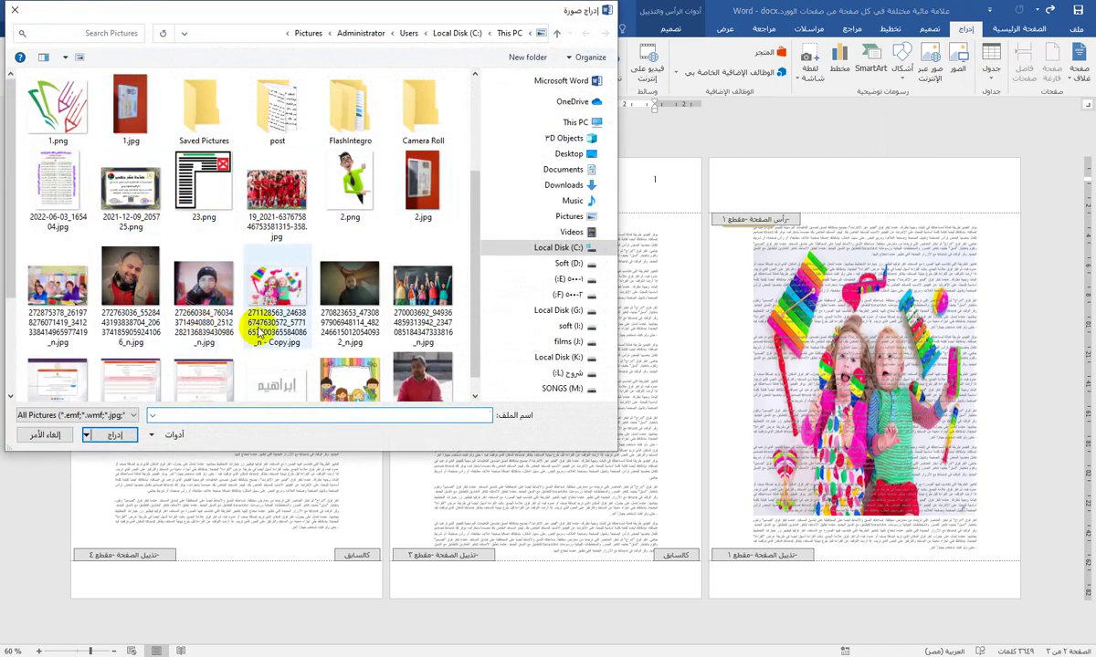
scroll(210, 251, "down", 2)
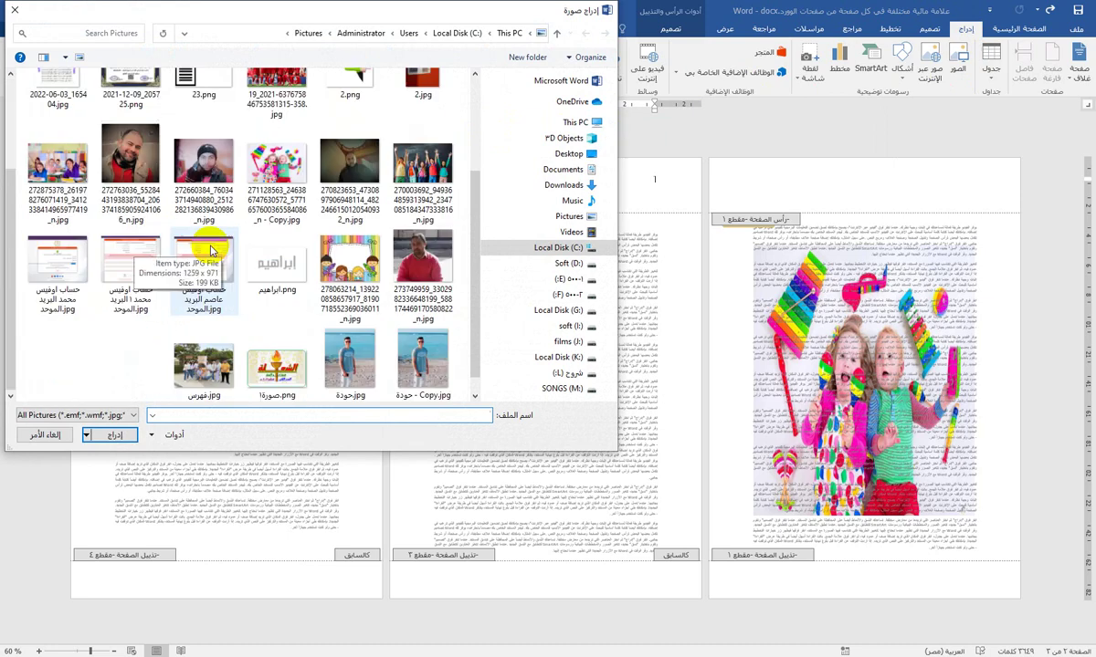
double_click(295, 345)
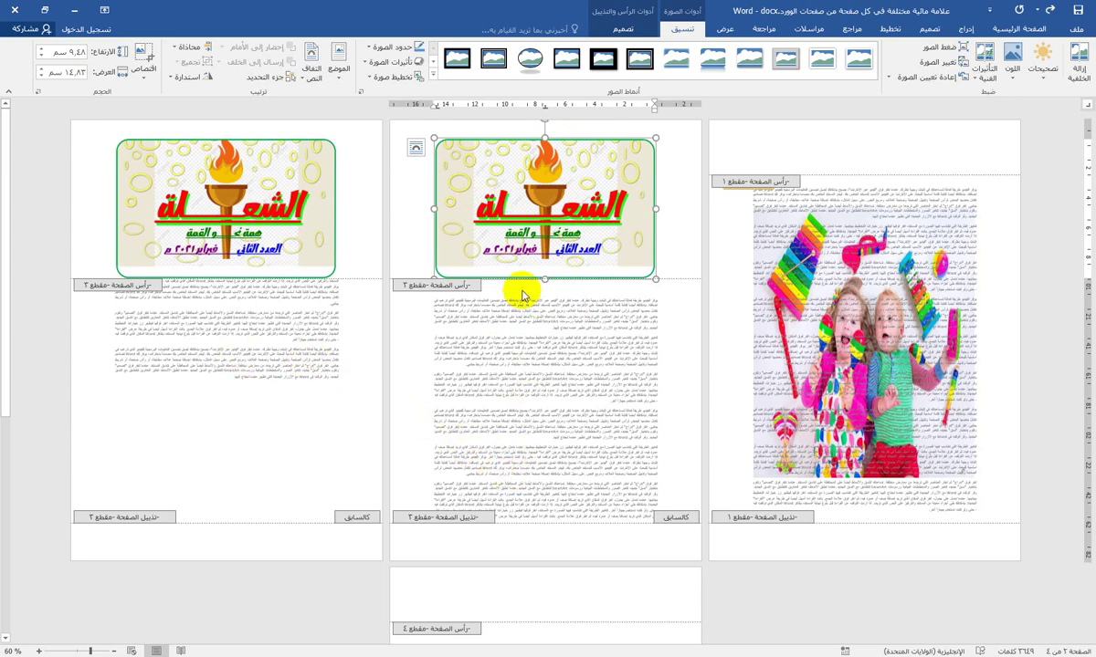
Place the torch picture behind the text and fit it over the second page's body at about 17.96 cm high
left_click(416, 149)
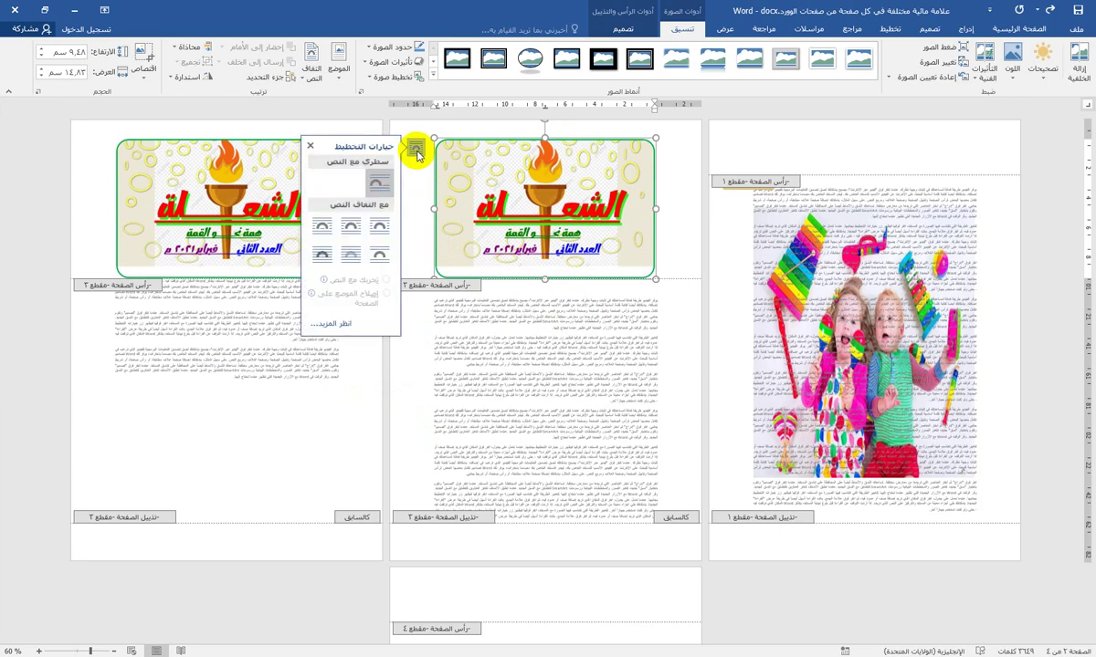
left_click(354, 259)
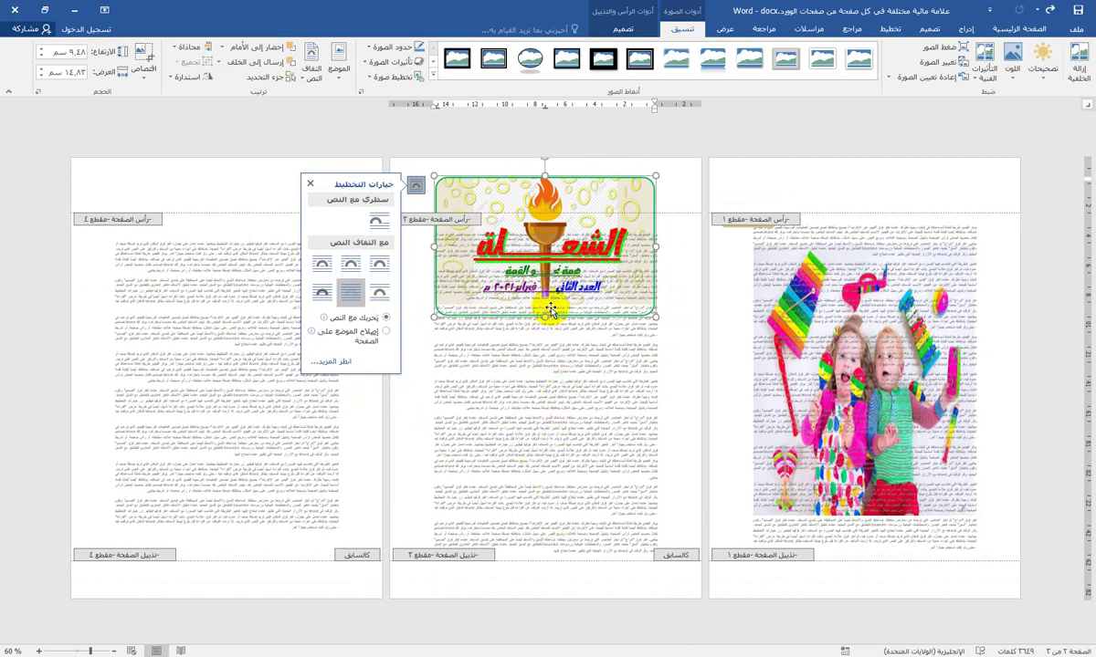
left_click_drag(564, 309, 539, 513)
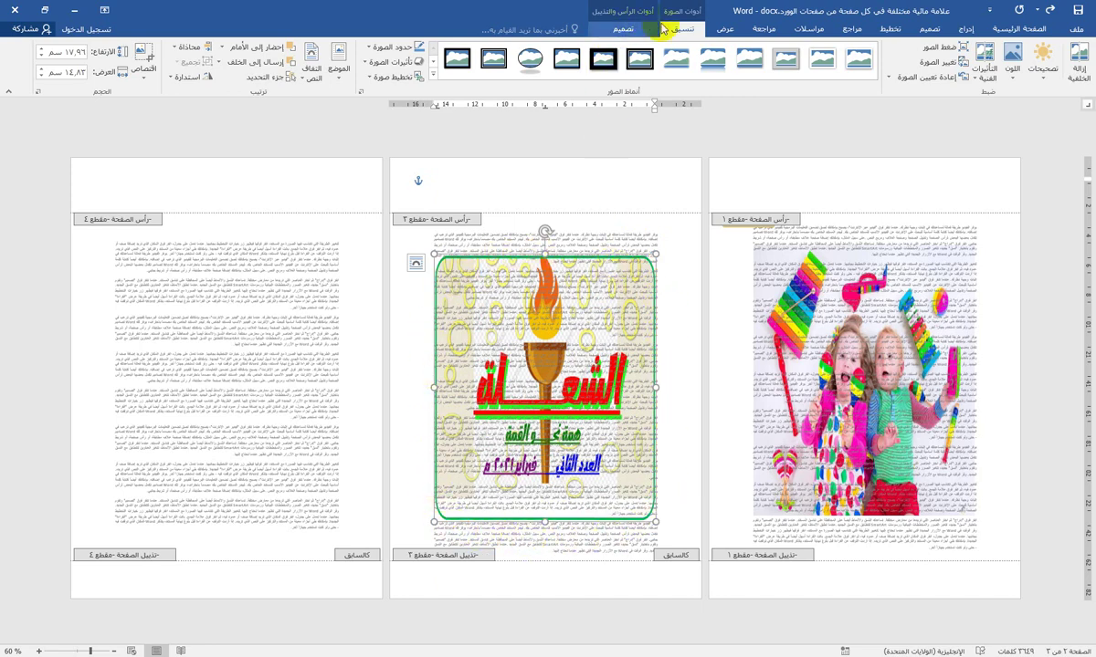
Crop the green rounded border off the torch picture and enlarge it to about 17.99 cm high and 14.8 cm wide
left_click(143, 57)
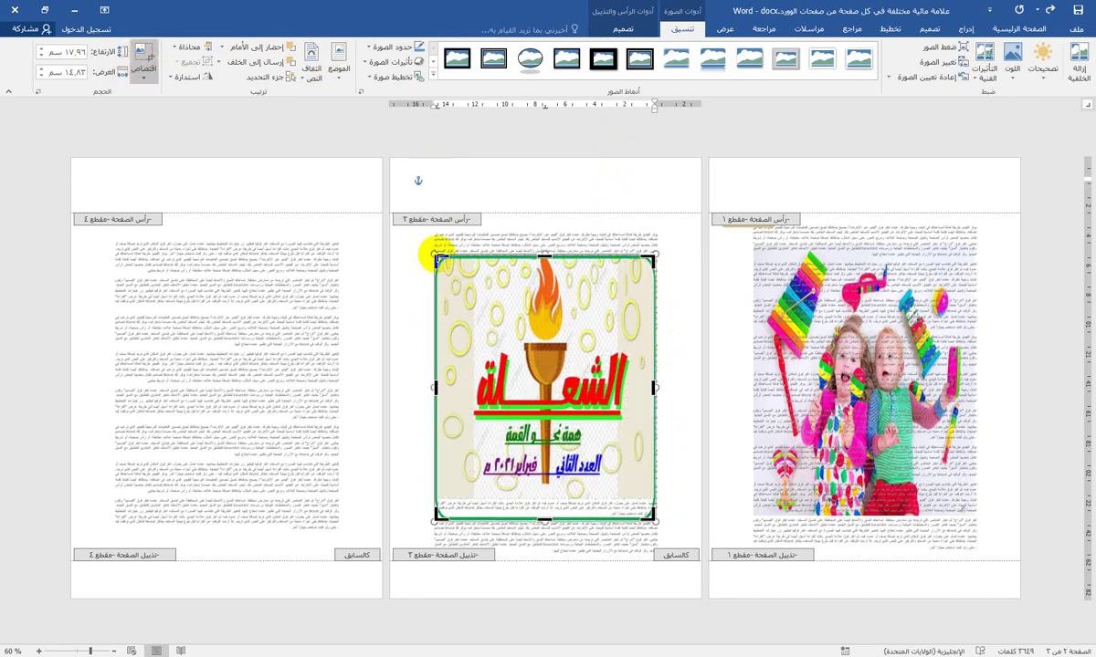
left_click_drag(438, 261, 449, 262)
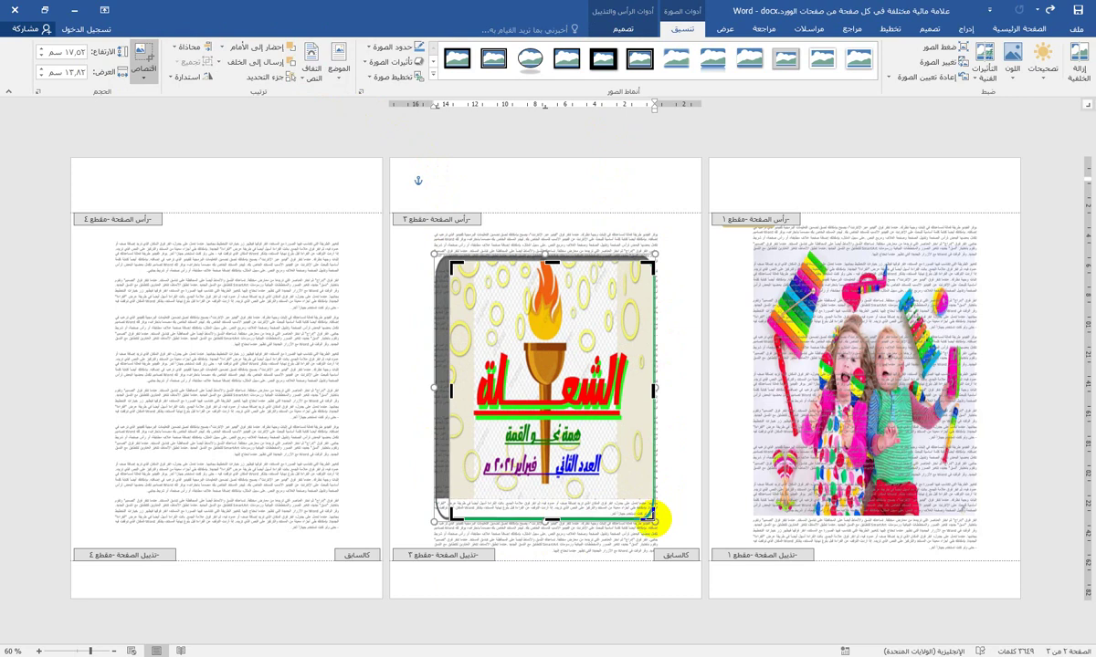
left_click(650, 514)
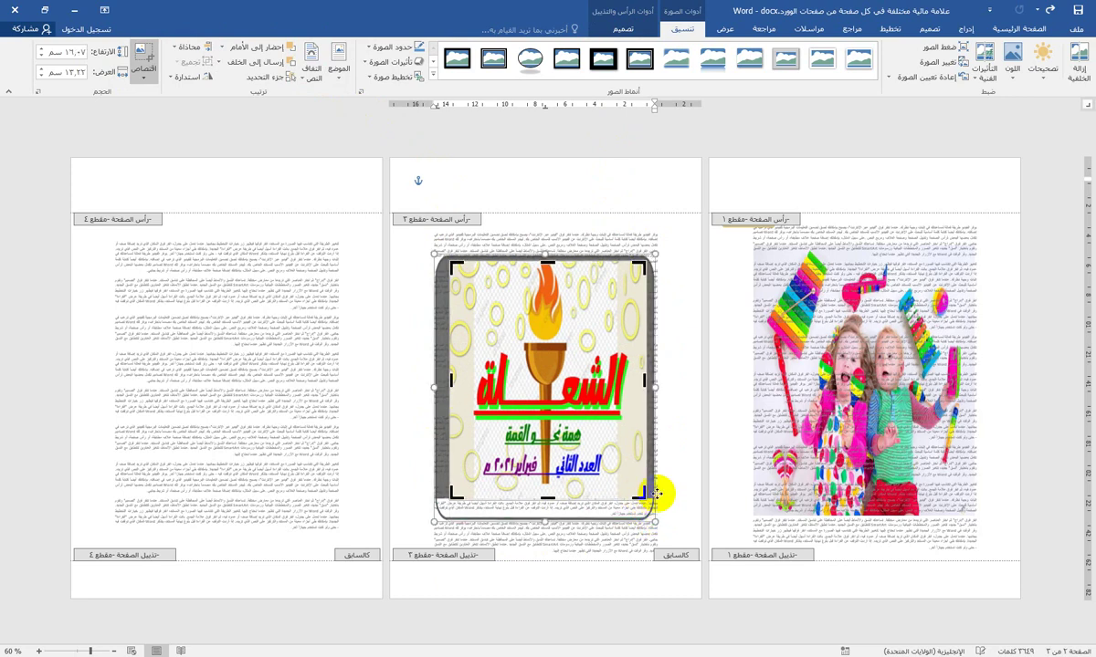
left_click(143, 54)
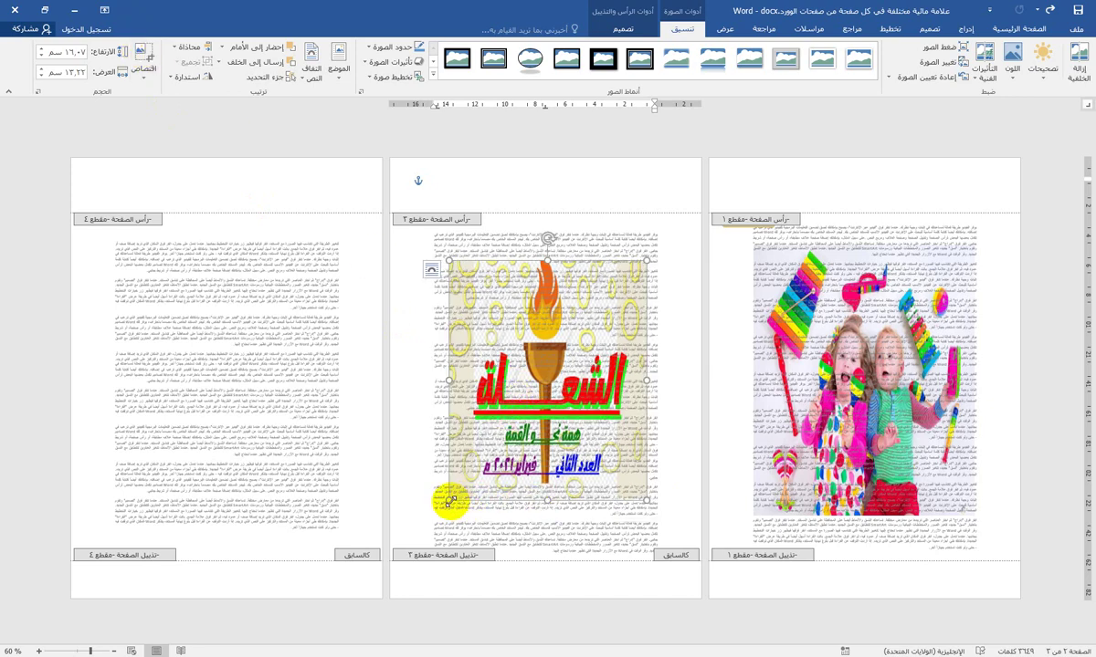
left_click_drag(450, 501, 433, 518)
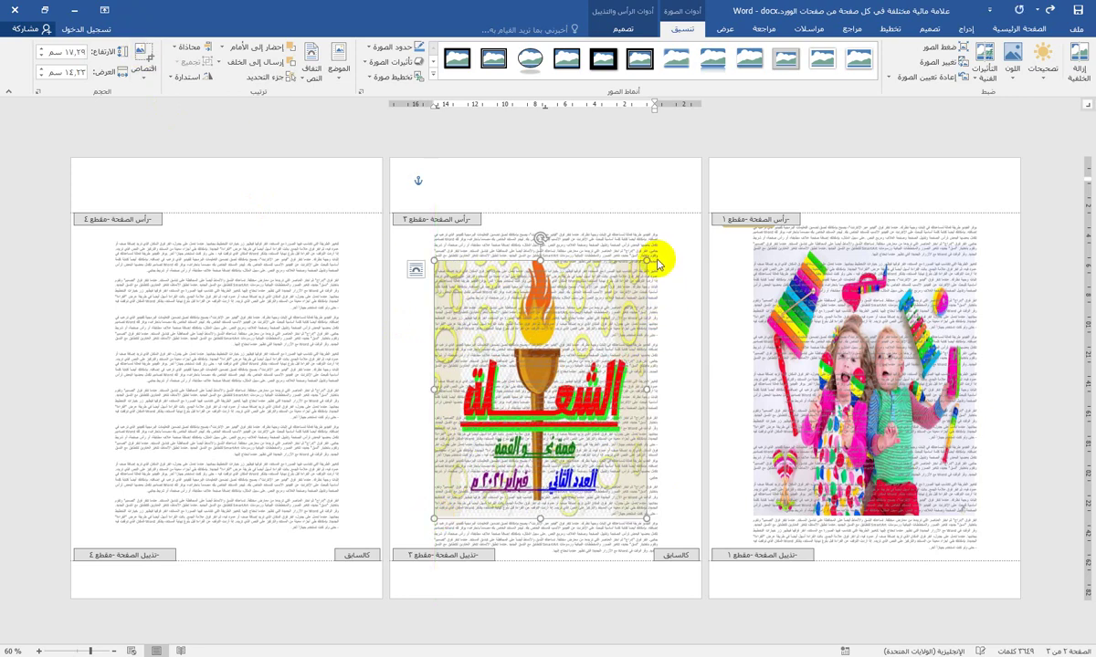
left_click_drag(647, 260, 656, 250)
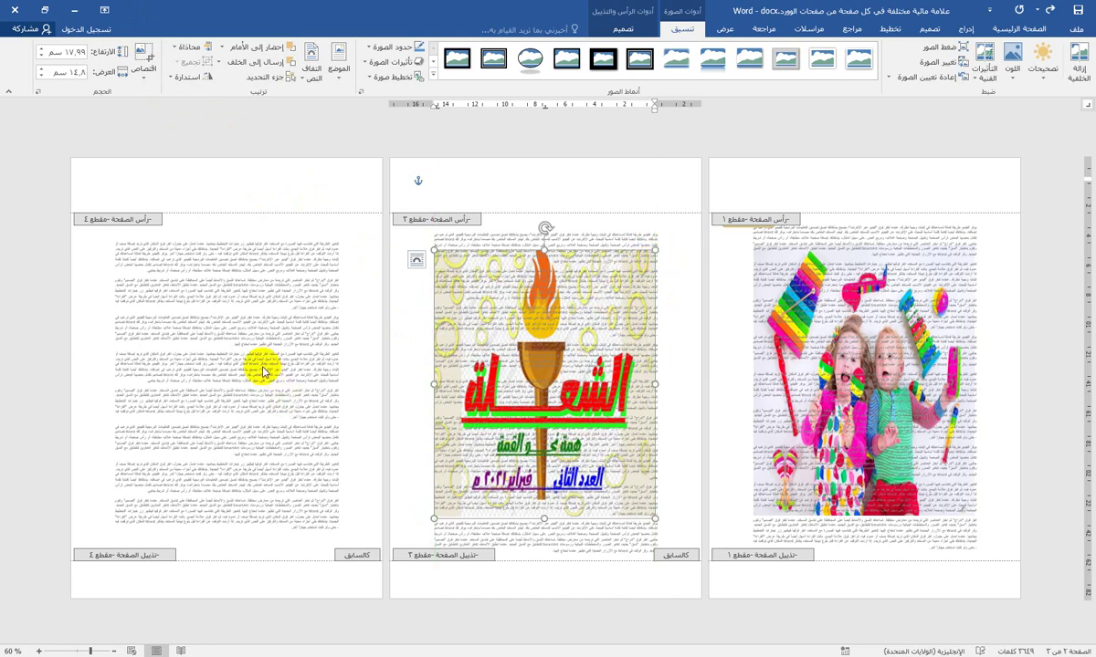
Insert the photo of the man in the red sweater, from the Pictures folder, into the third page's header
left_click(279, 179)
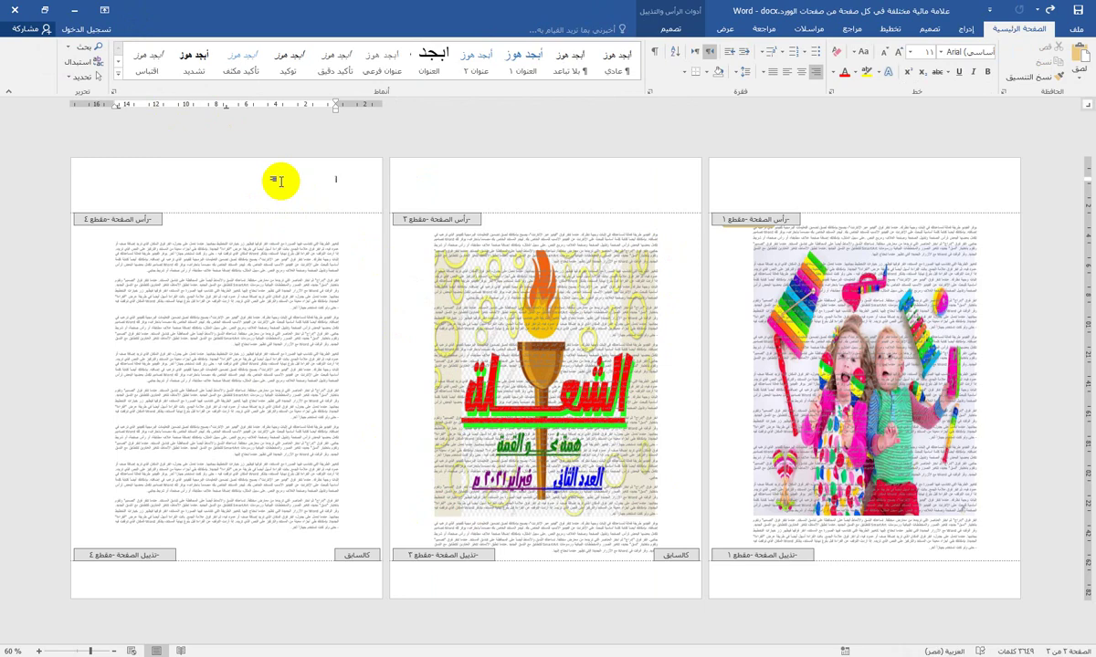
left_click(673, 30)
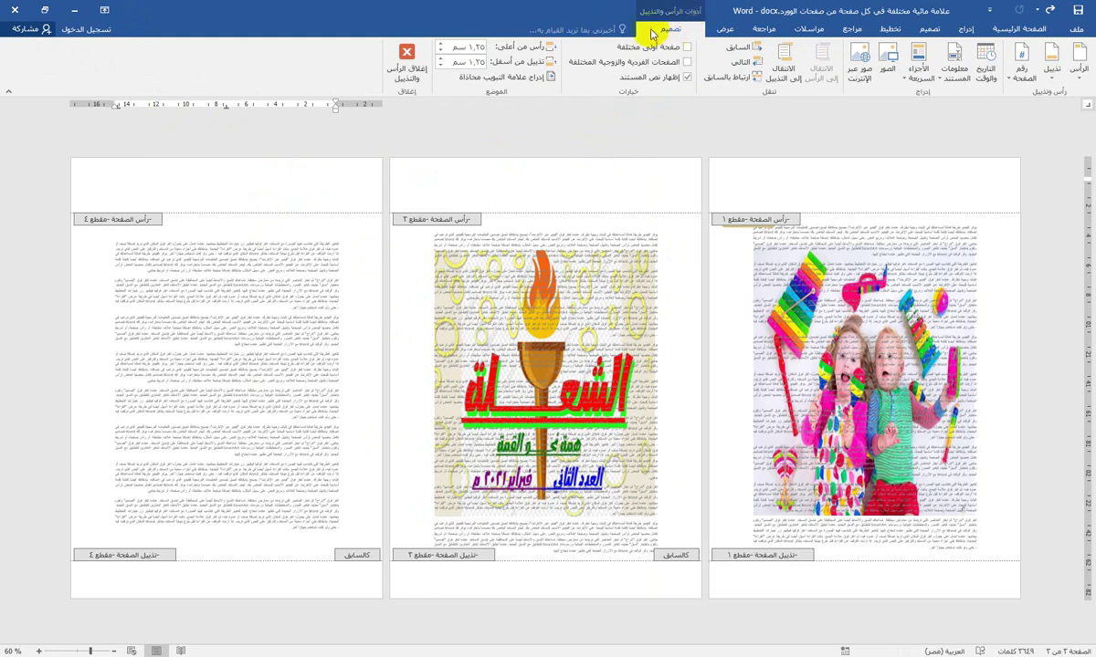
left_click(893, 73)
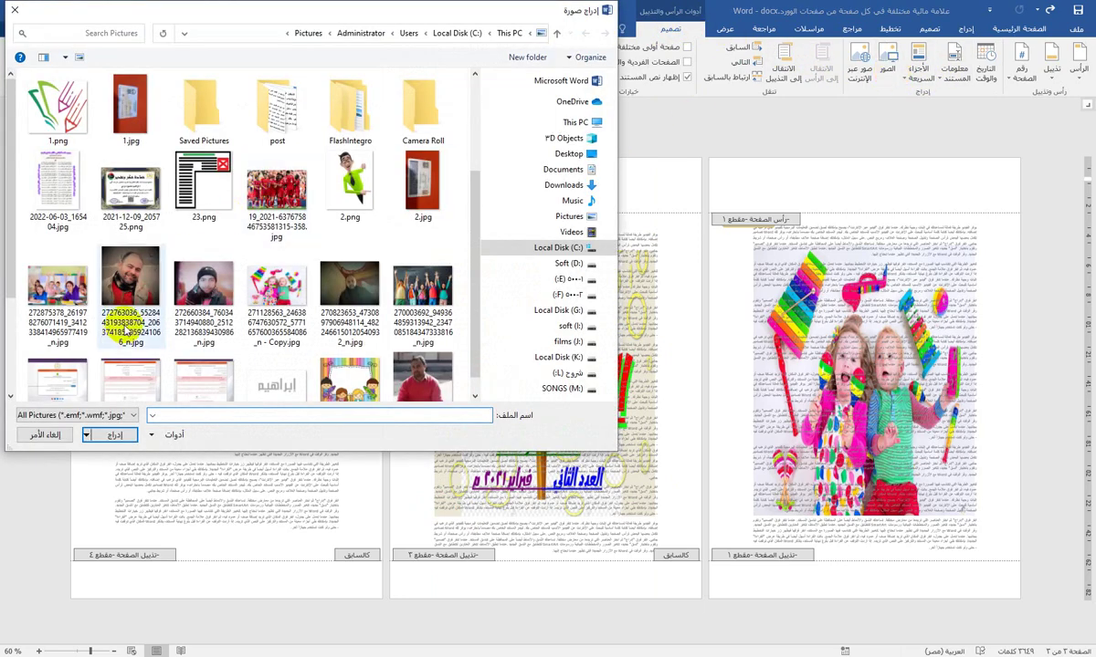
double_click(408, 372)
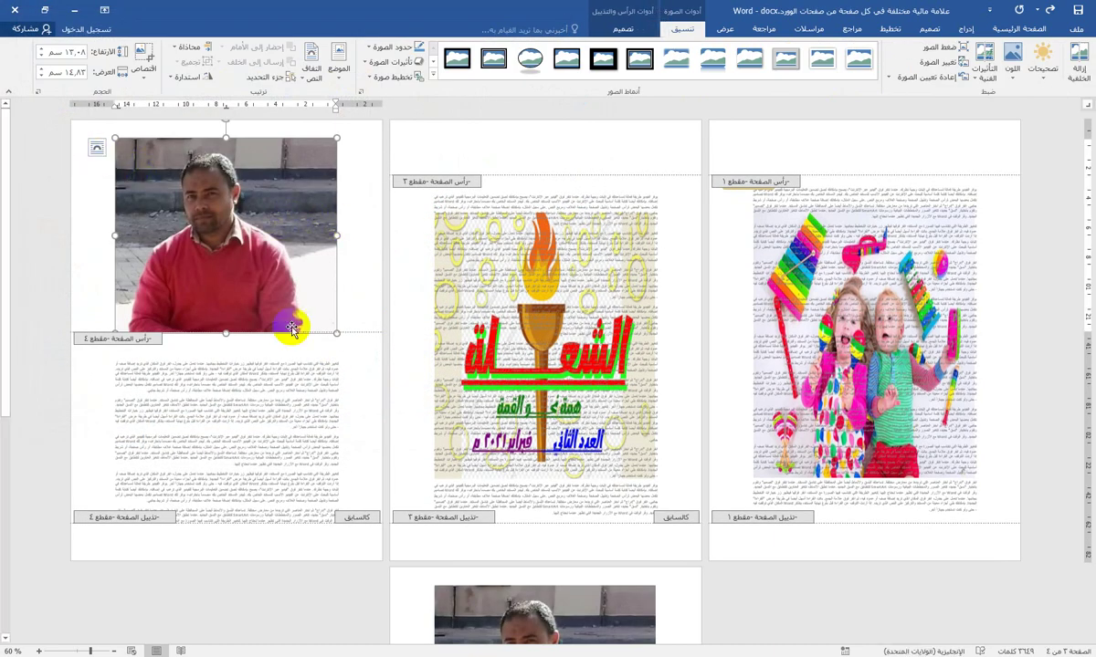
scroll(292, 324, "down", 2)
scroll(290, 327, "down", 1)
scroll(288, 325, "up", 4)
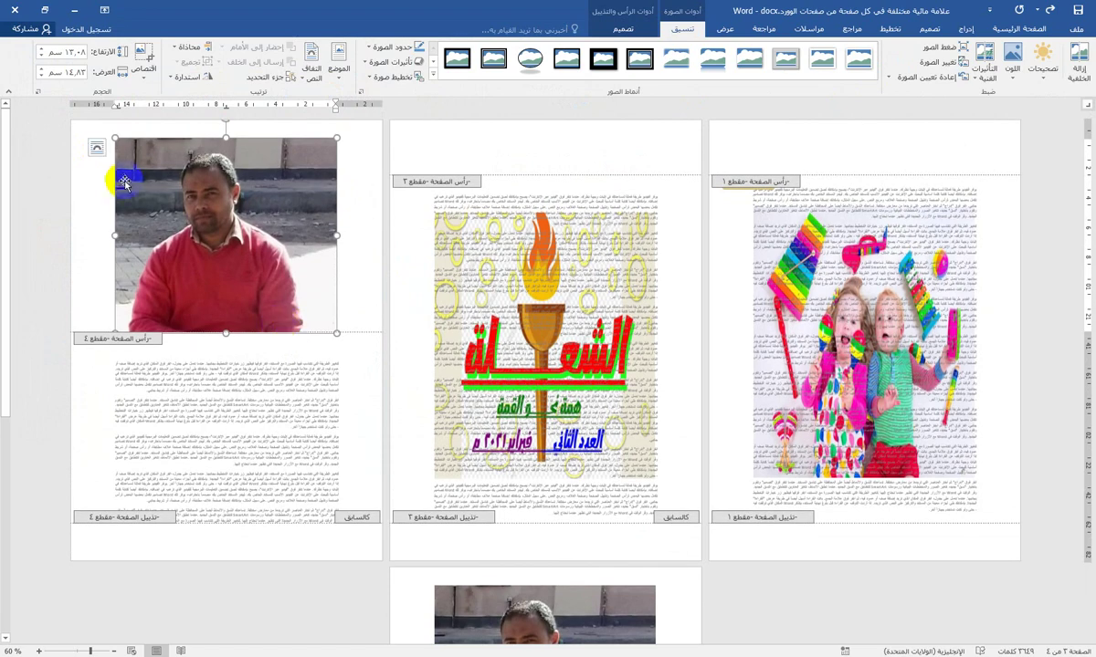
Place the man's photo behind the text and fit it over the third page's body at about 15.94 cm high
left_click(97, 149)
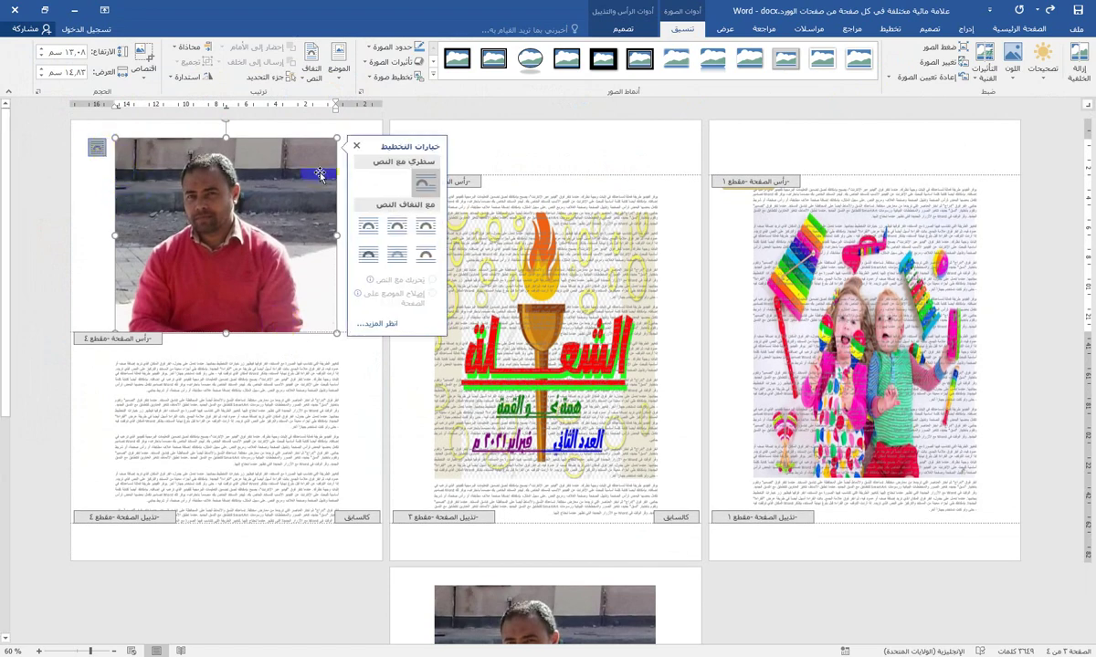
left_click(396, 255)
scroll(392, 252, "up", 1)
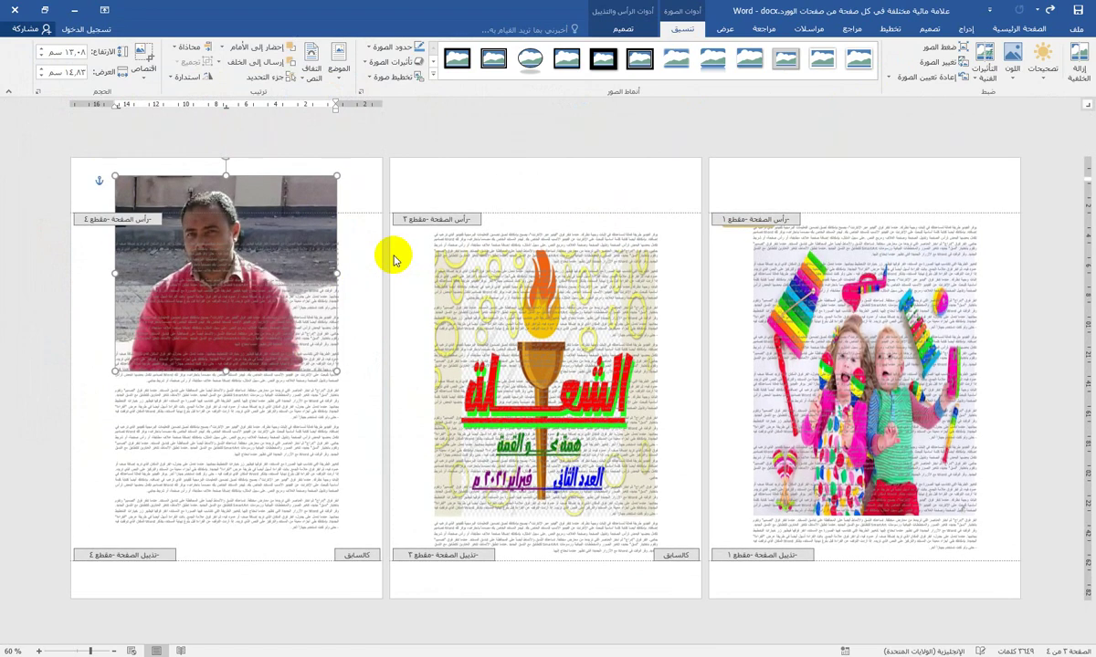
left_click_drag(267, 186, 267, 276)
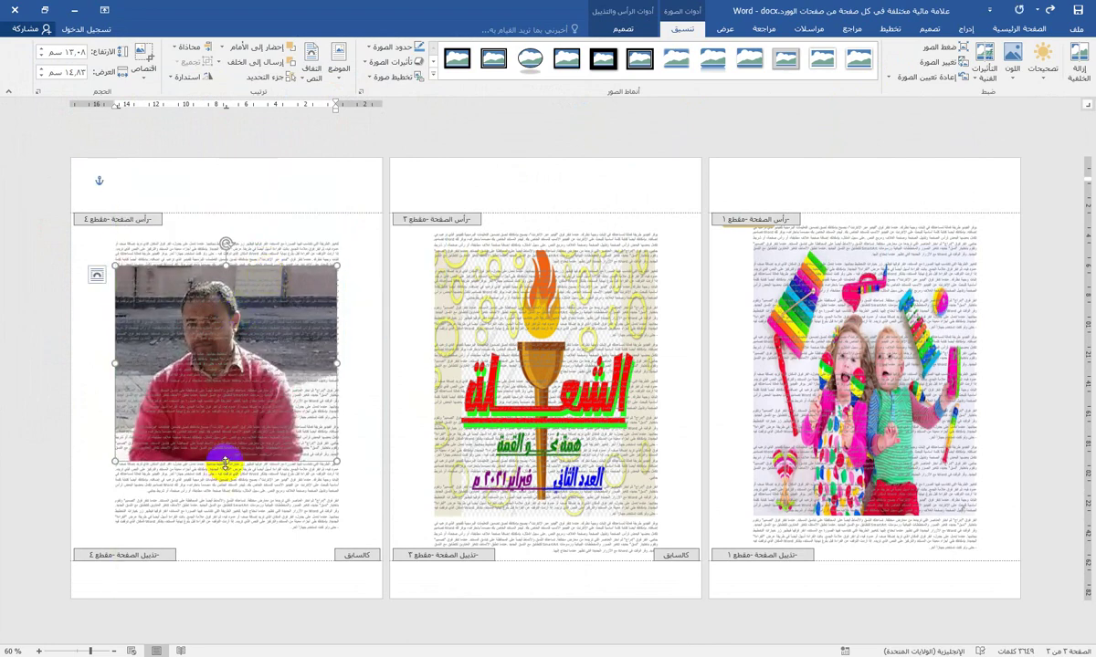
left_click_drag(225, 462, 223, 504)
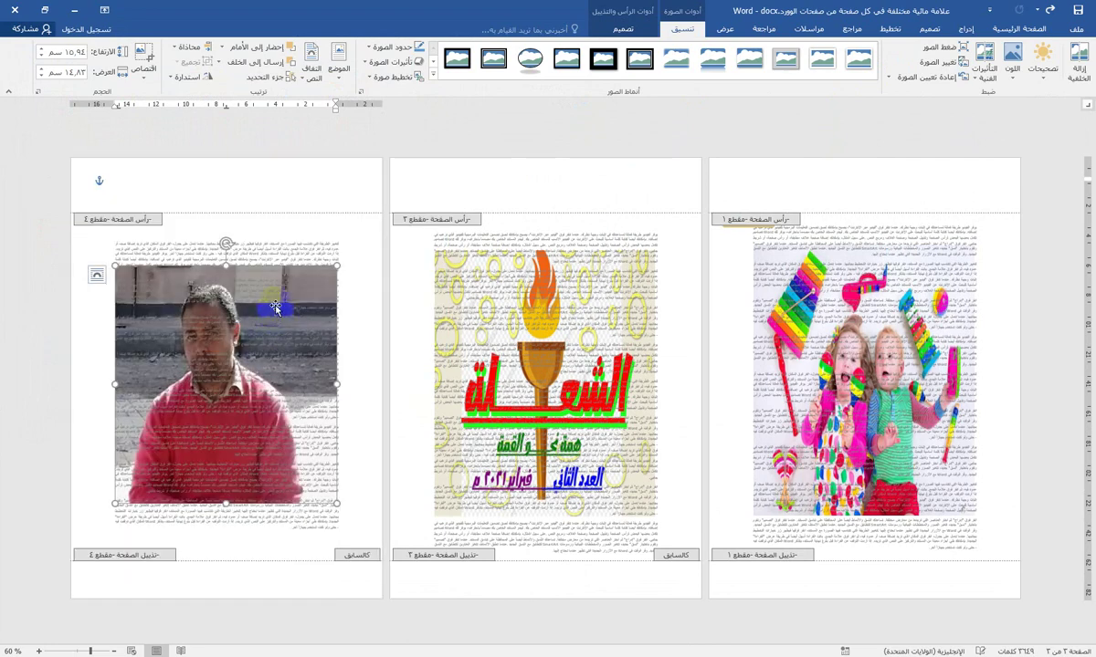
left_click_drag(276, 308, 276, 262)
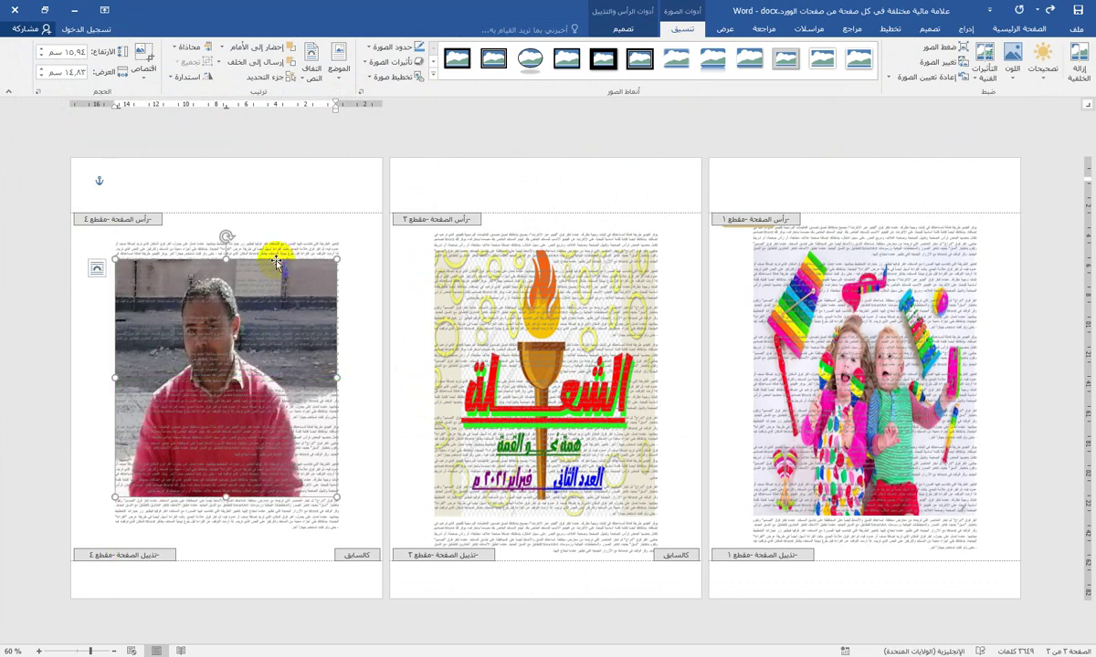
Finish header and footer editing and return to the document body
left_click(633, 13)
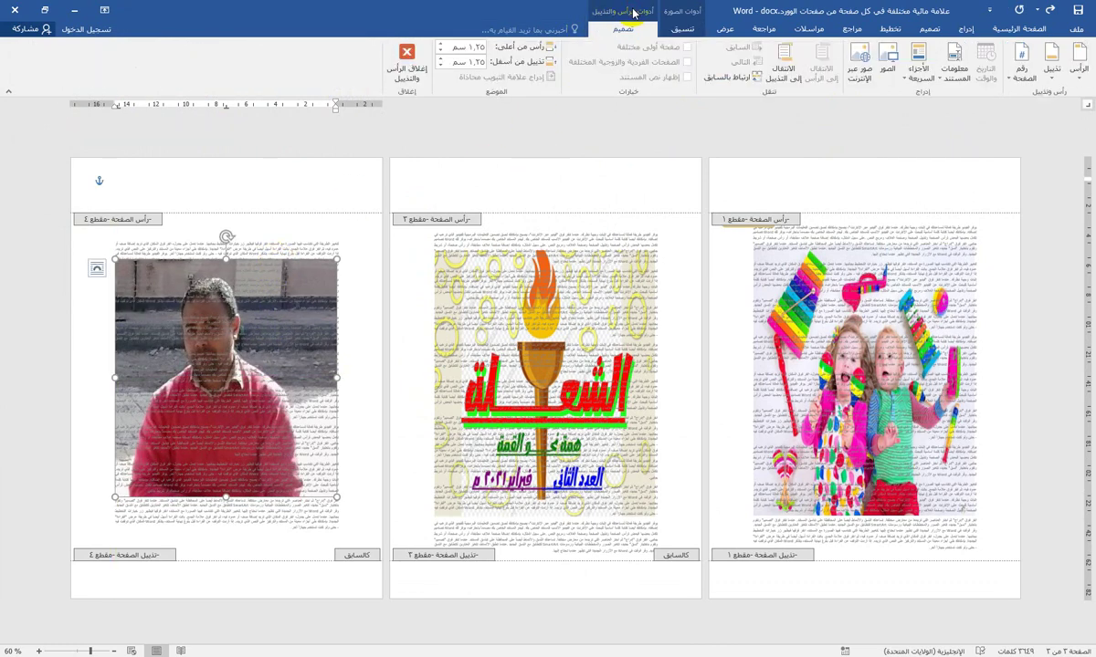
left_click(413, 59)
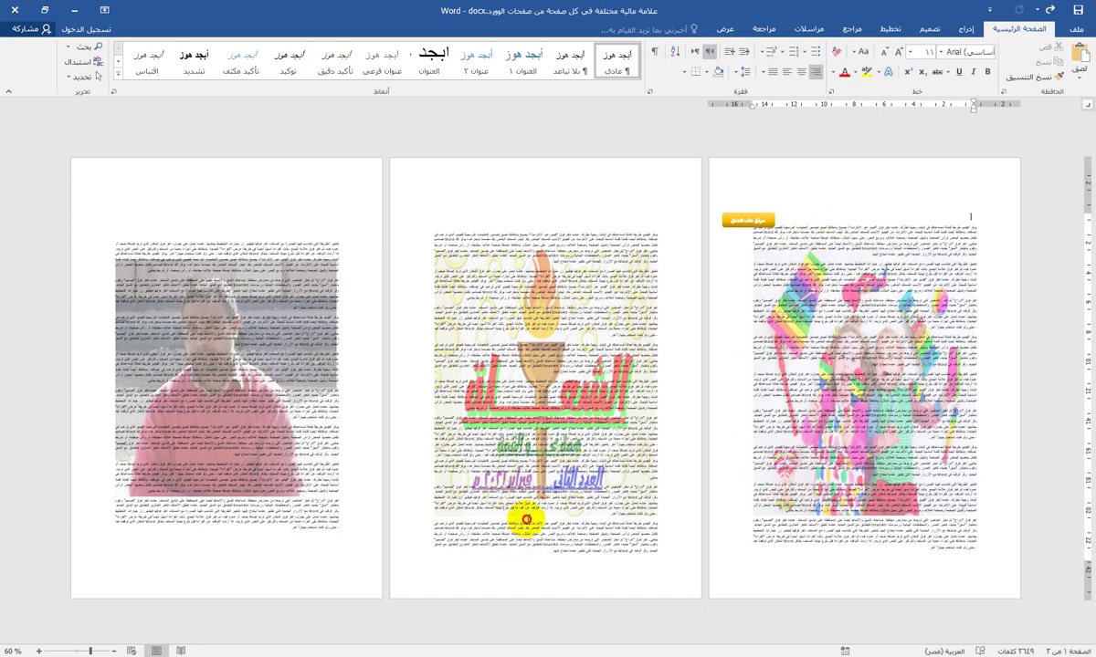
Try adding extra lines near the end of the second page's text and undo the insertion
left_click(526, 518)
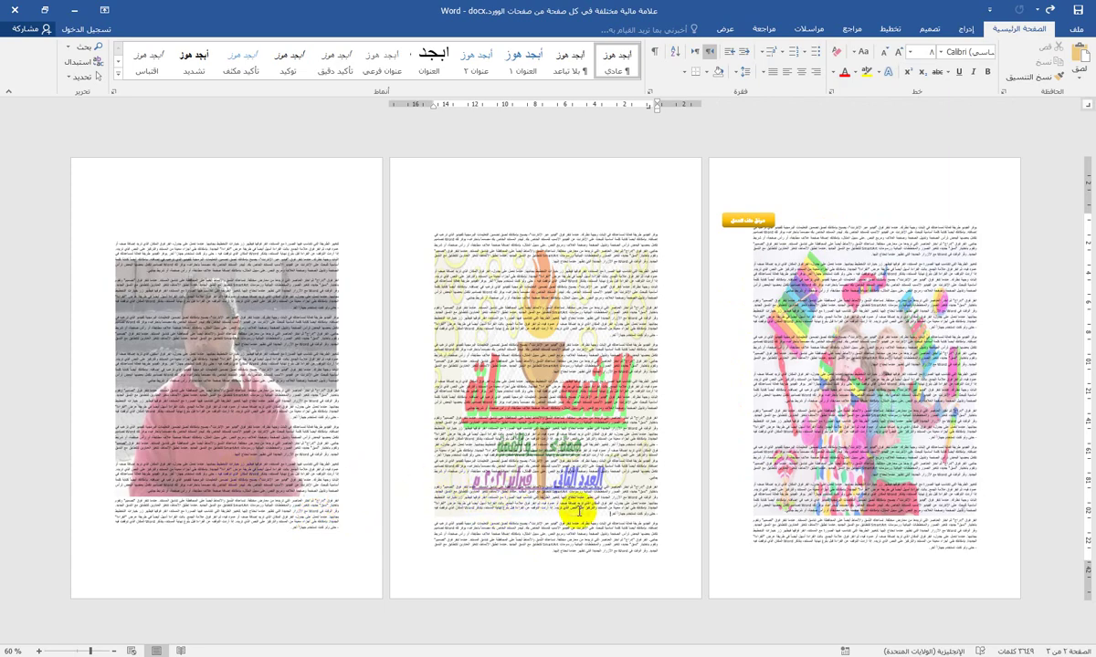
key("ctrl+v")
type("1")
key("Return")
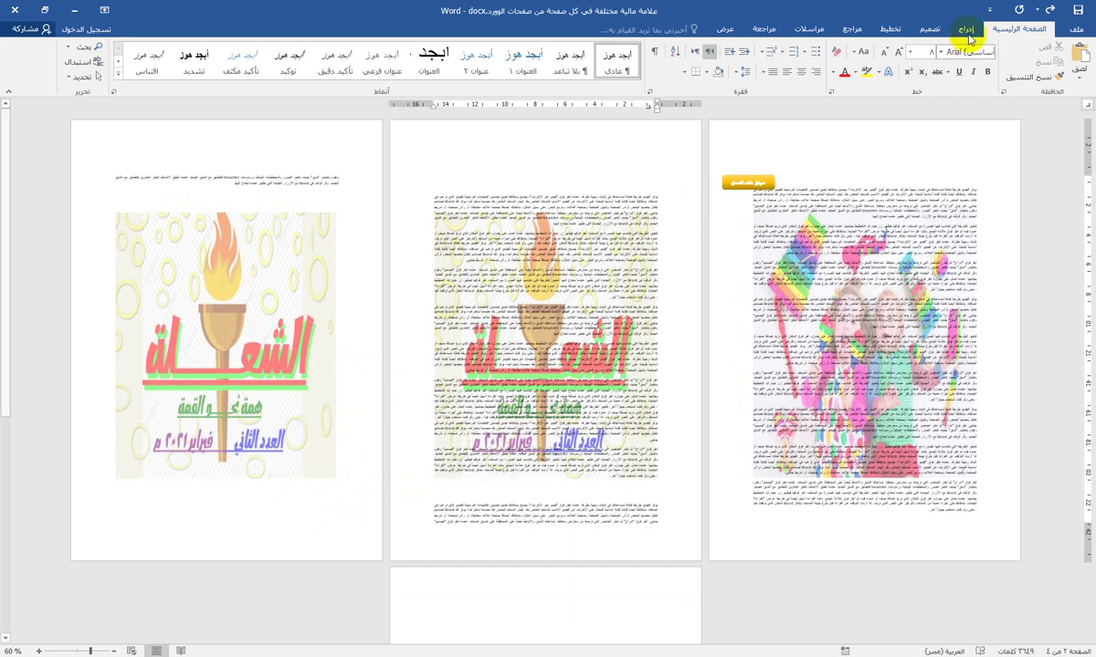
left_click(1050, 10)
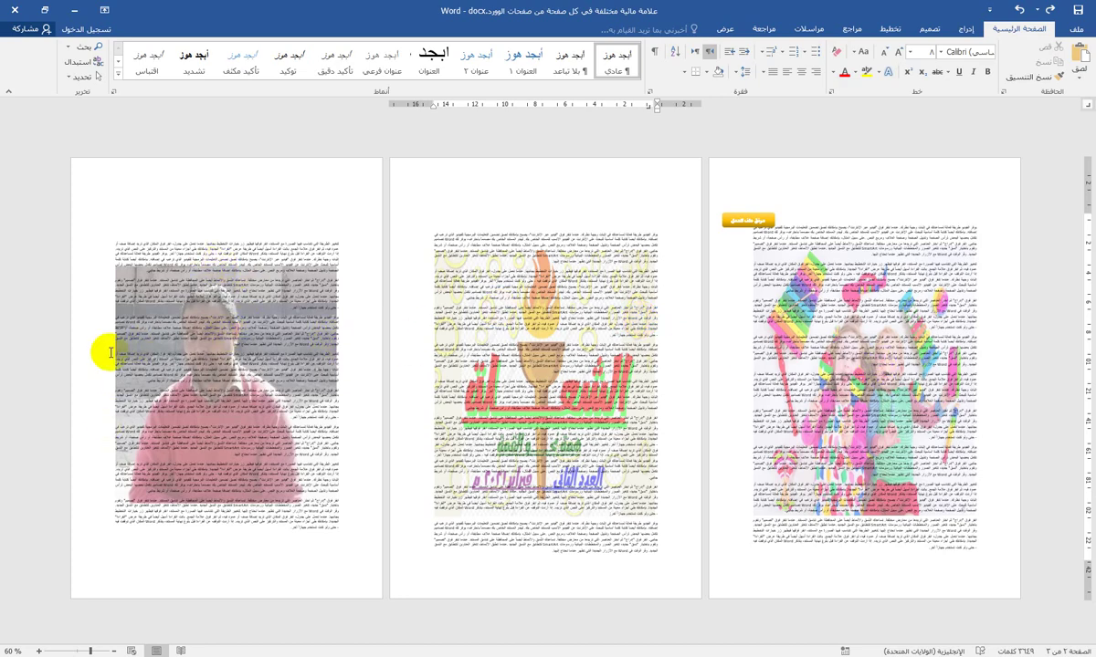
Delete the photo of the man in the red sweater from the third page's header
left_click(174, 326)
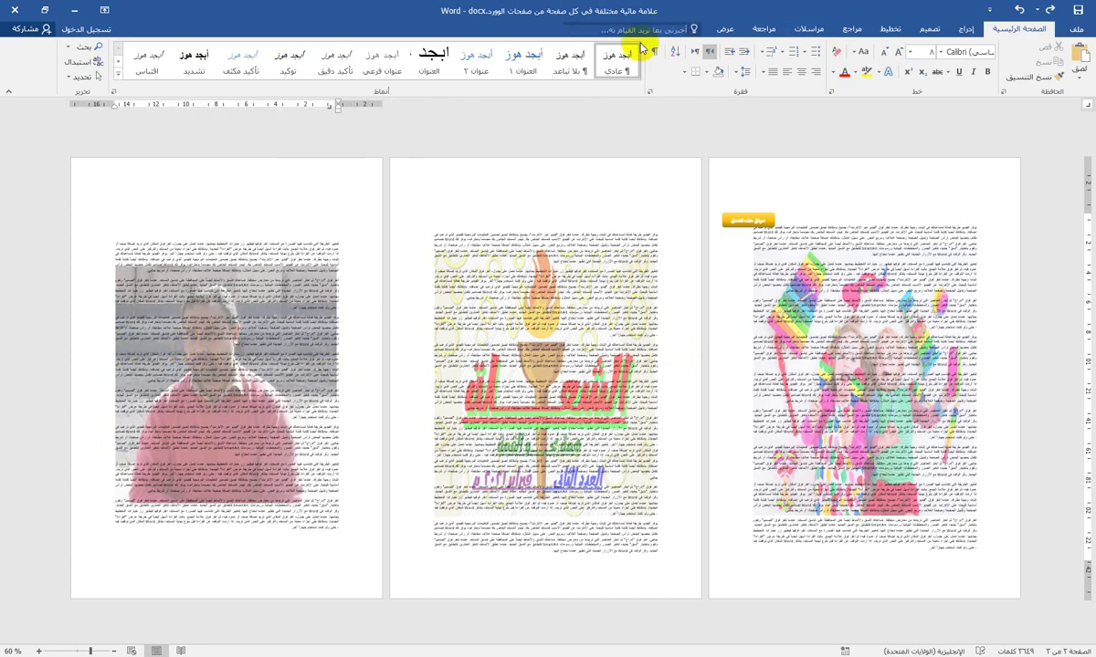
double_click(289, 176)
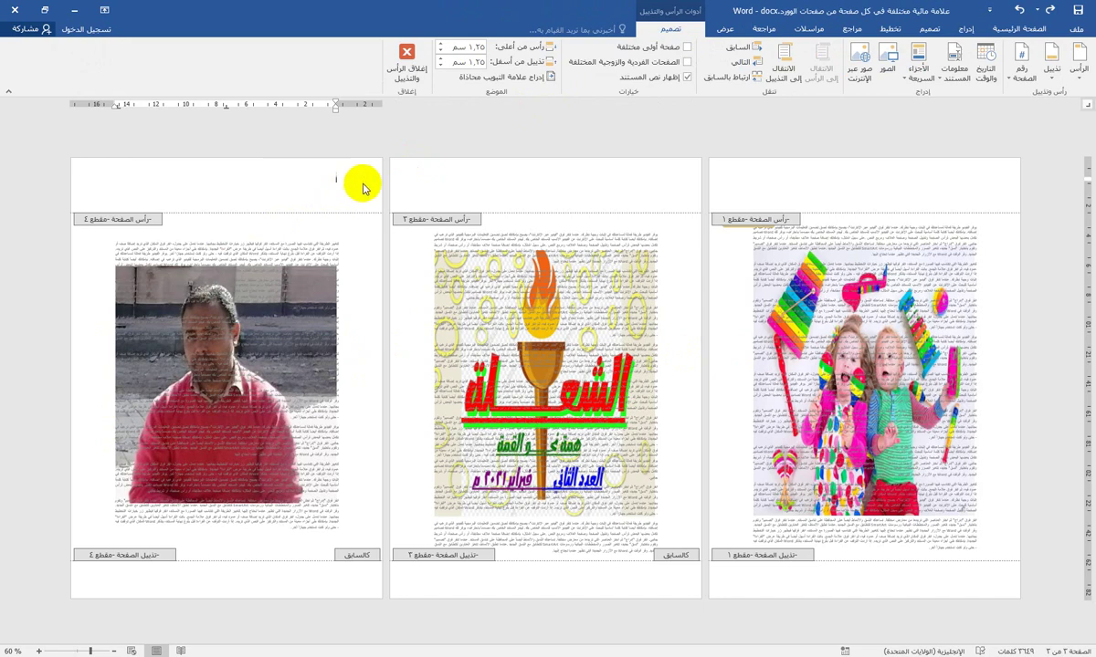
left_click(319, 280)
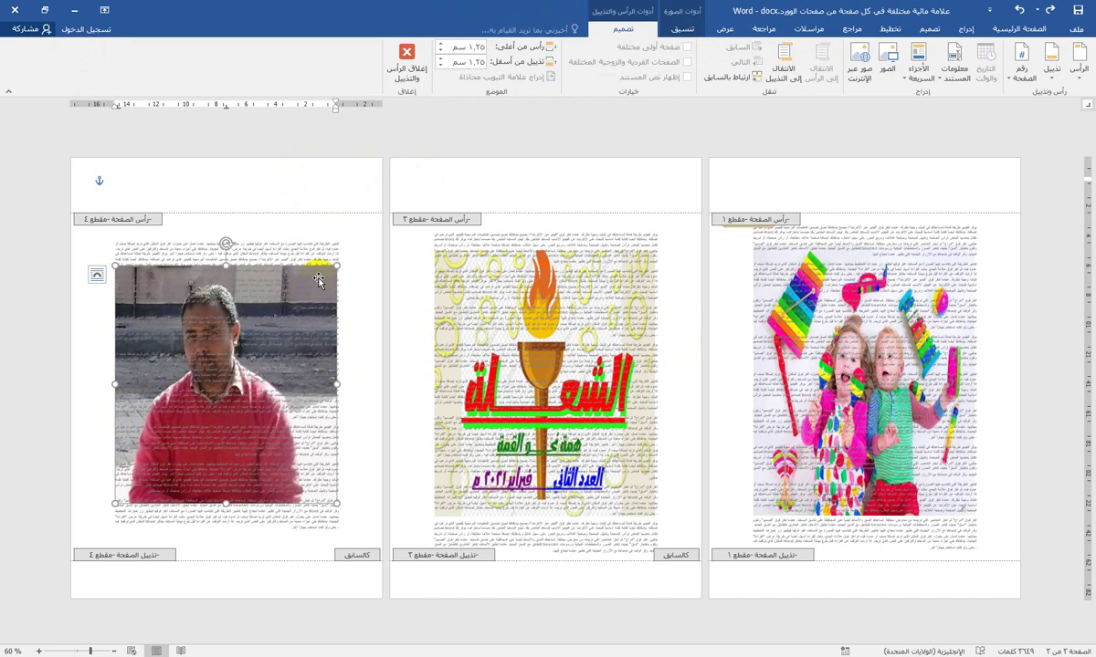
key("Delete")
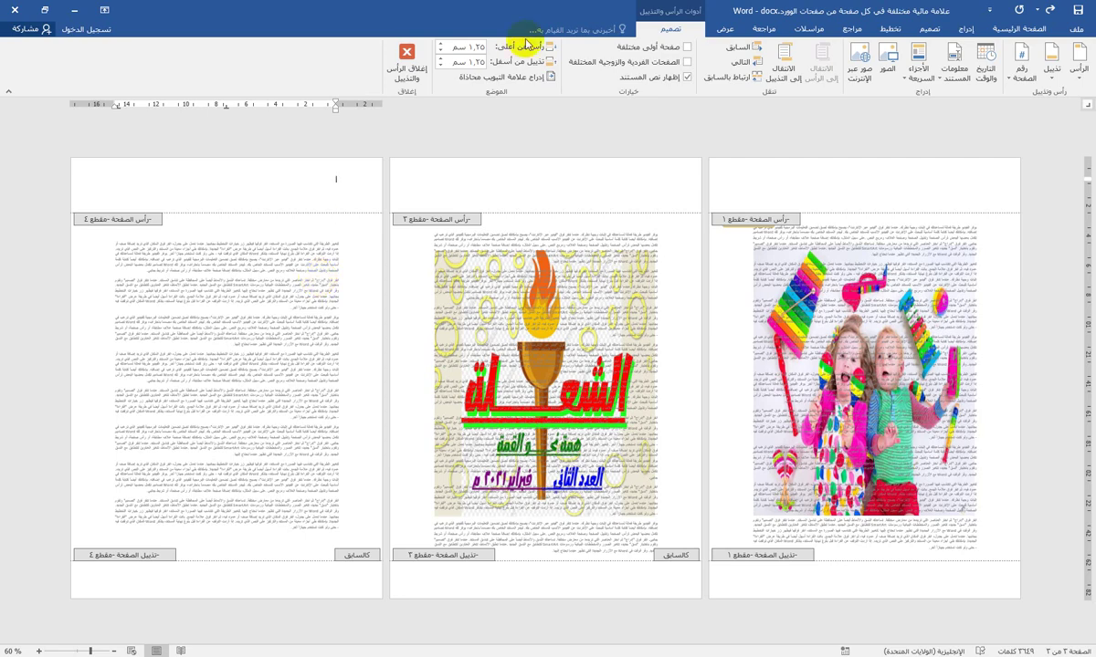
Draw a text box about 15.06 cm wide and 10.73 cm high from the third page's header and enter a first name in it
left_click(1004, 32)
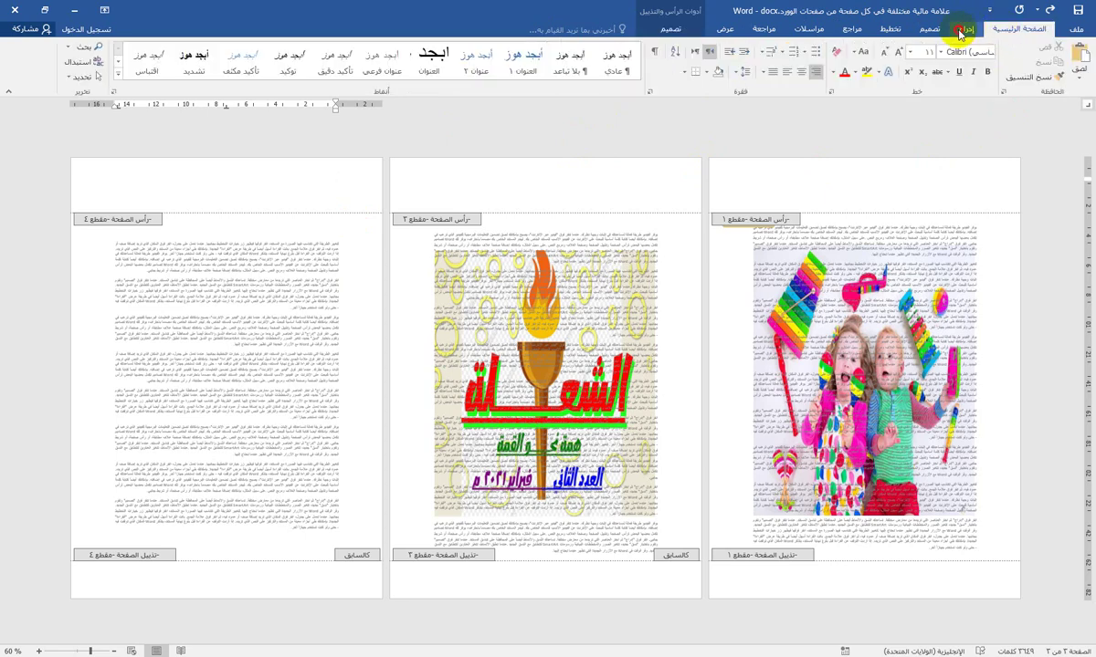
left_click(961, 31)
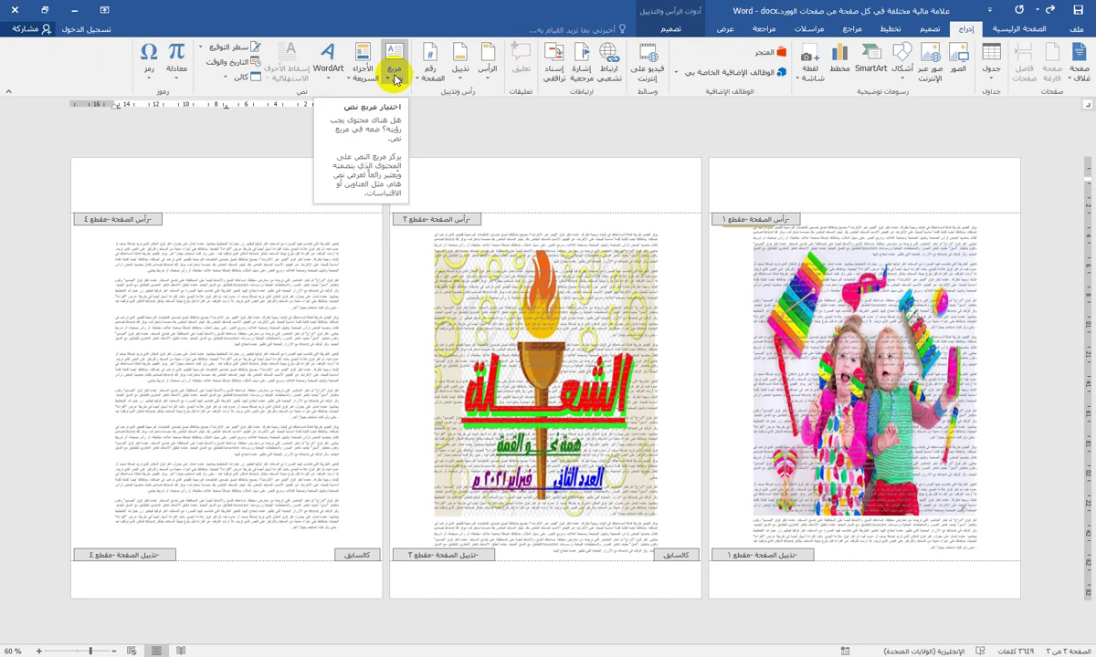
left_click(902, 73)
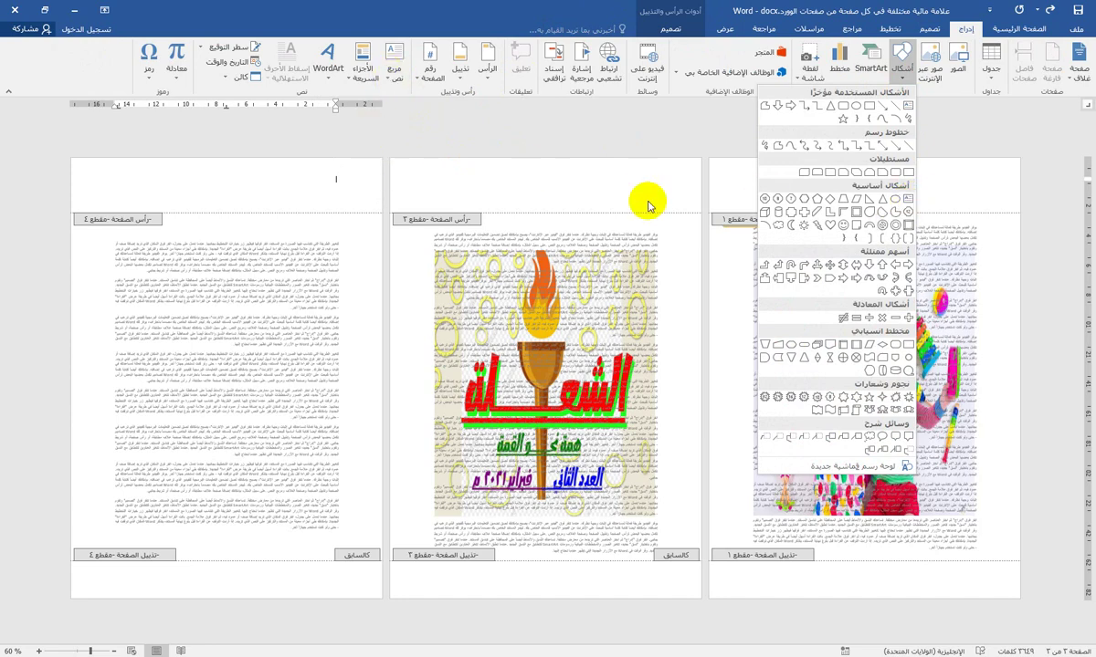
left_click(907, 198)
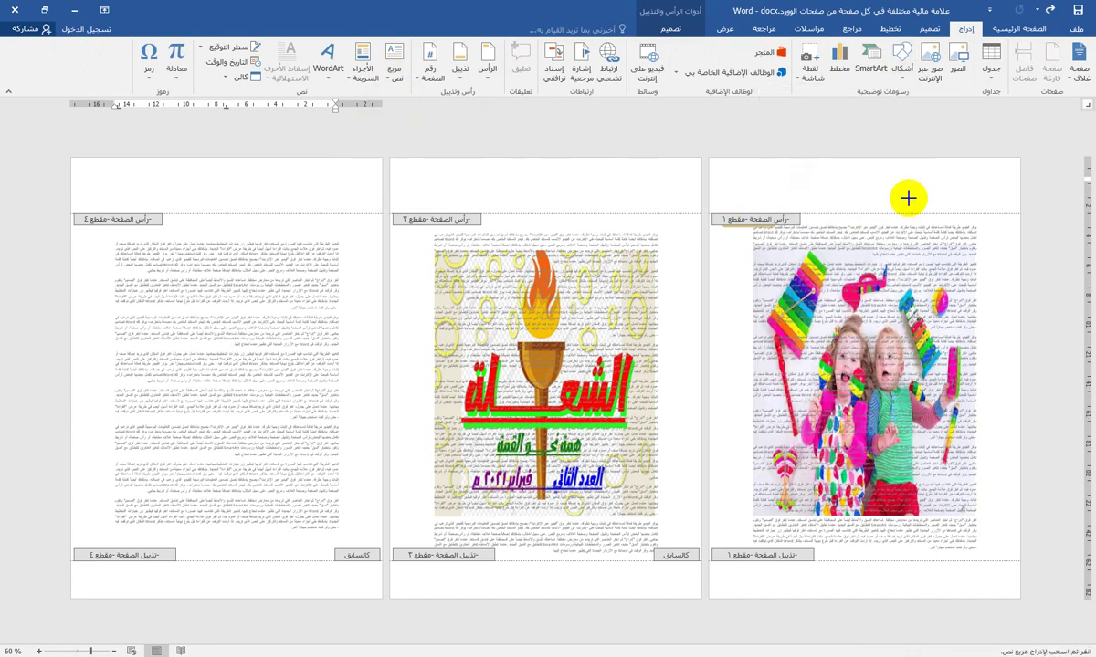
mouse_move(117, 179)
left_mouse_down()
mouse_move(269, 277)
mouse_move(341, 338)
left_mouse_up()
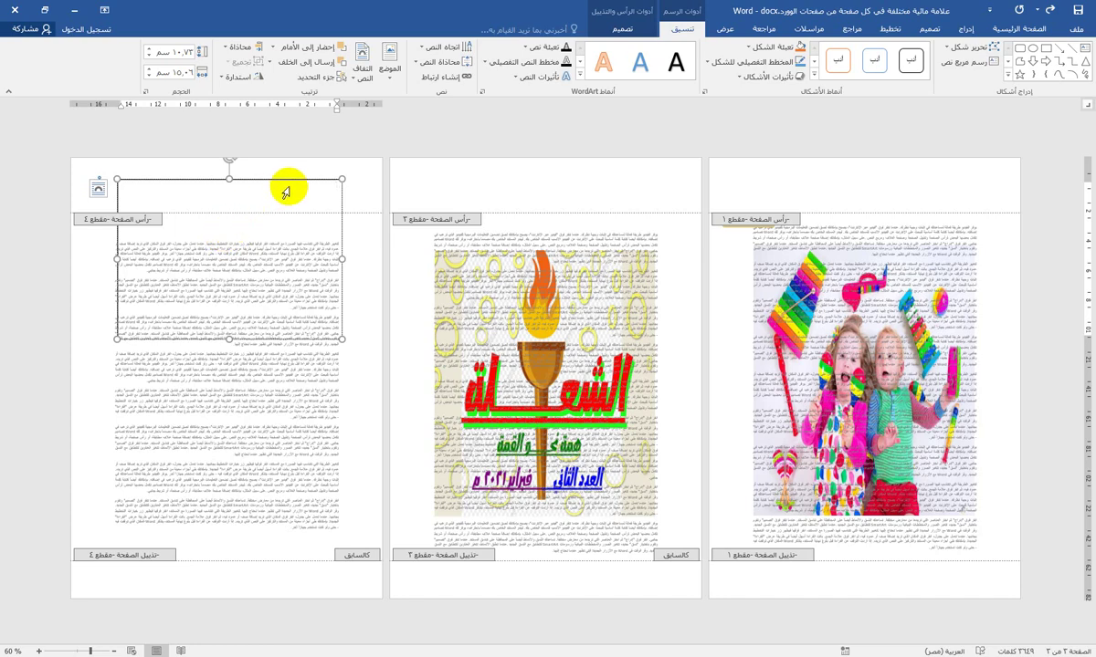
Enlarge the name in the third page's text box to 180 pt
double_click(333, 189)
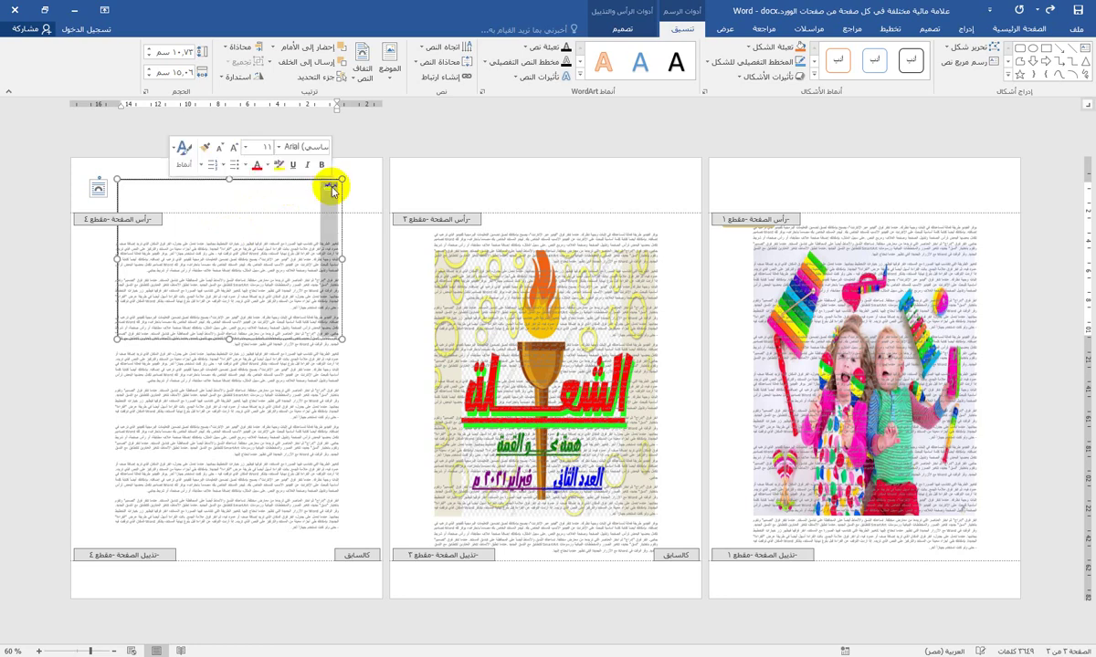
left_click(232, 148)
left_click(233, 147)
left_click(233, 148)
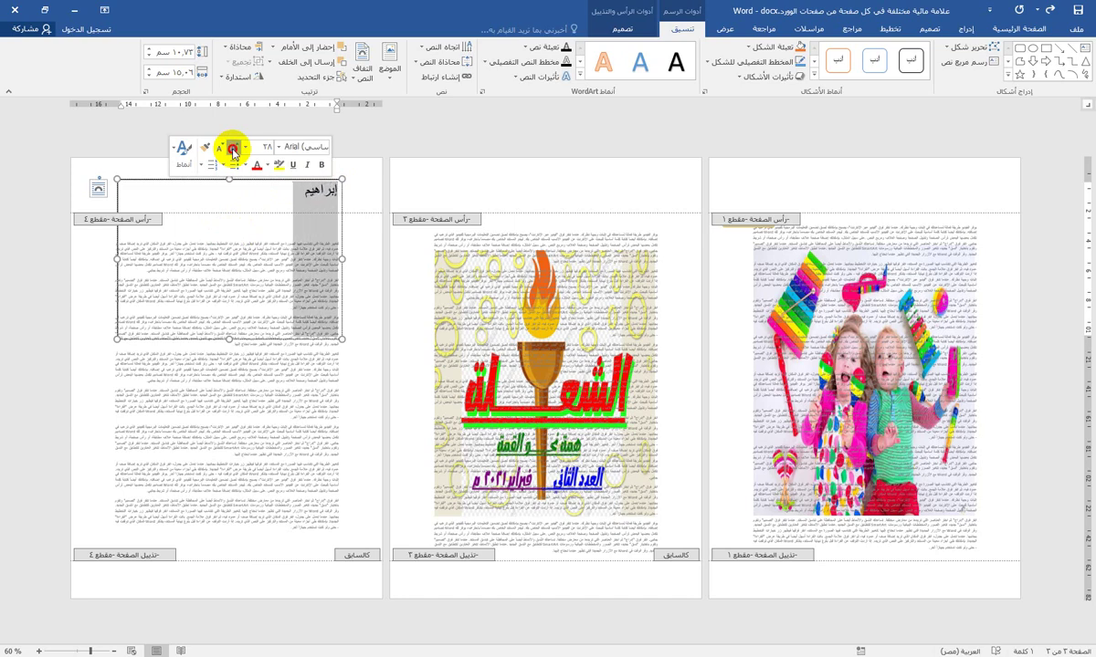
left_click(233, 148)
left_click(233, 148)
left_click(233, 148)
left_click(233, 148)
left_click(232, 148)
left_click(233, 148)
left_click(232, 148)
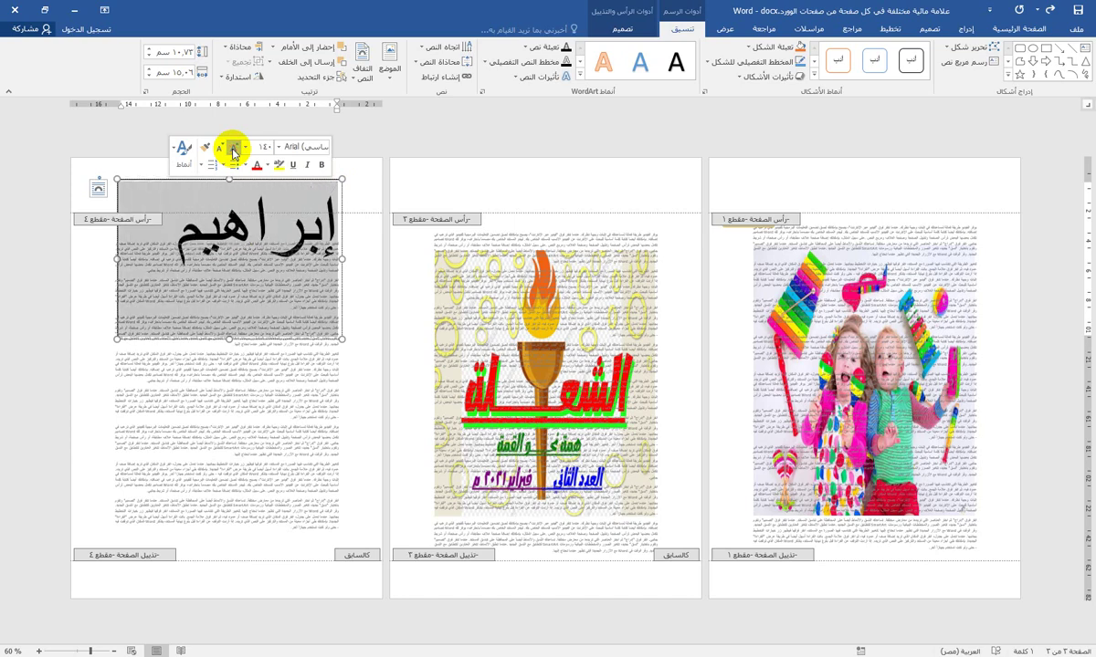
left_click(232, 148)
left_click(233, 148)
left_click(233, 148)
left_click(233, 148)
left_click(233, 148)
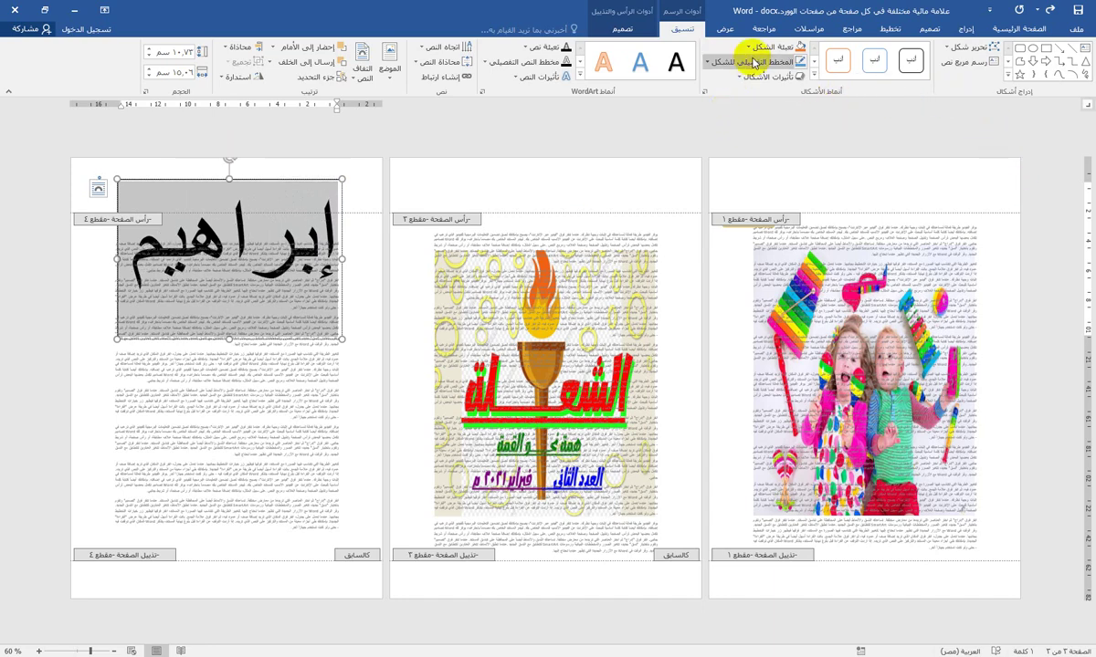
Set the name's font to VLAX italic and its colour to dark grey
left_click(1018, 29)
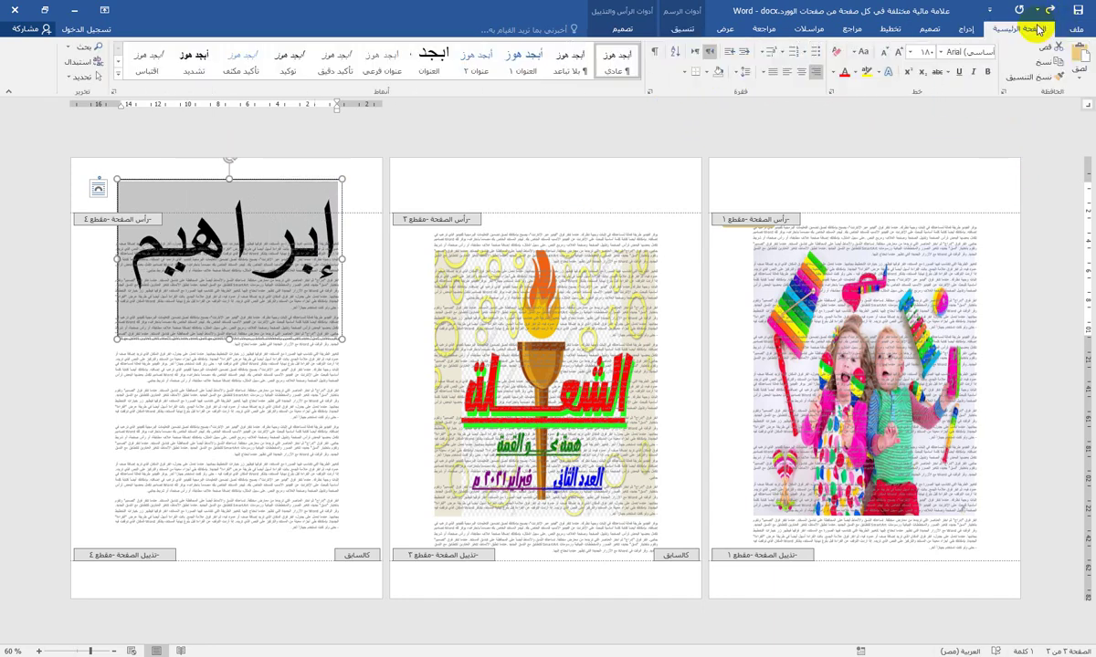
left_click(941, 52)
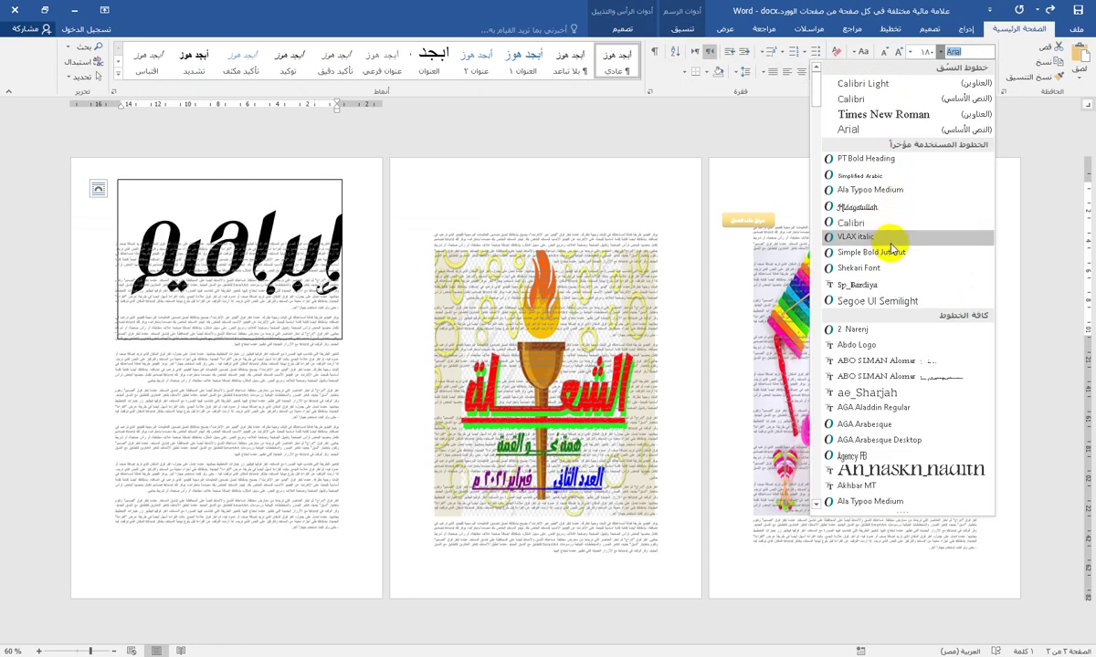
left_click(893, 238)
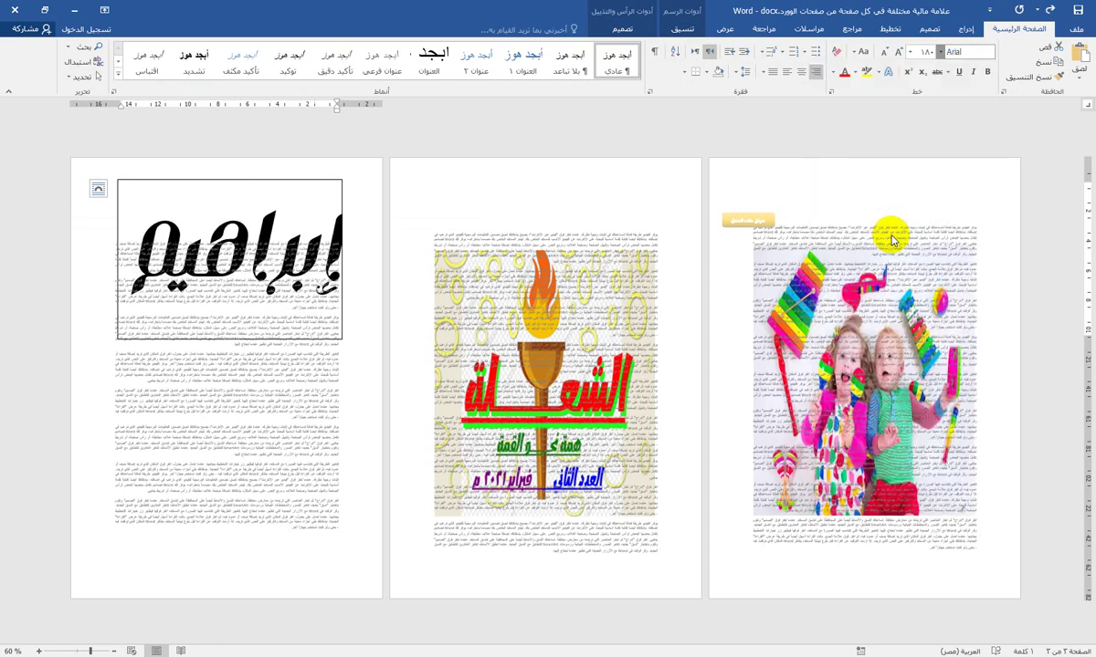
double_click(484, 178)
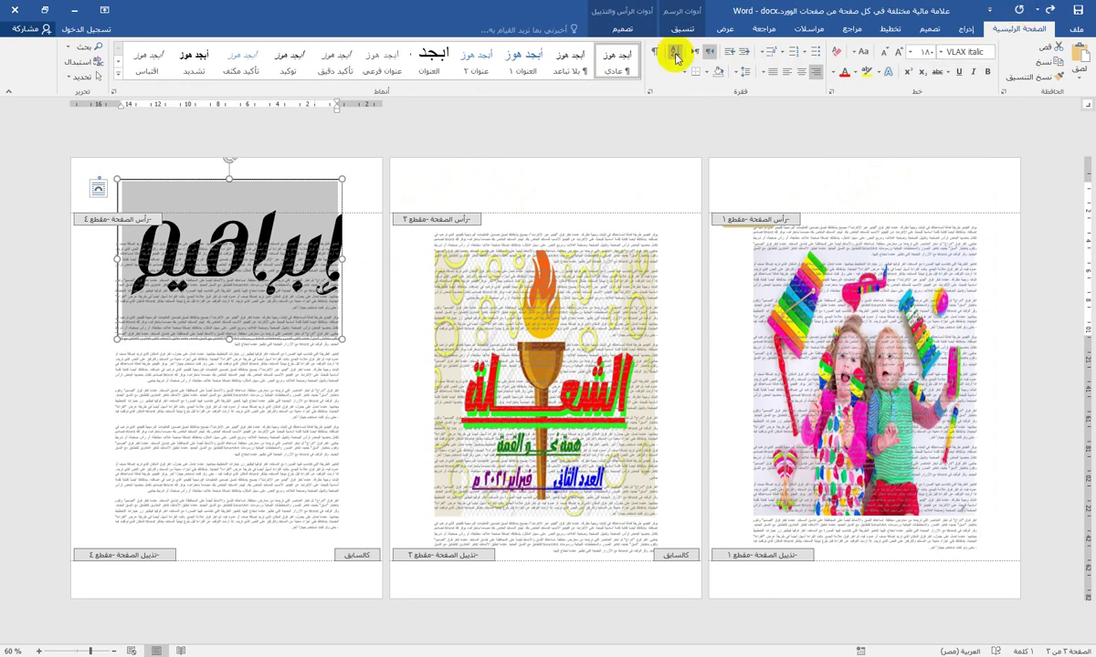
left_click(833, 73)
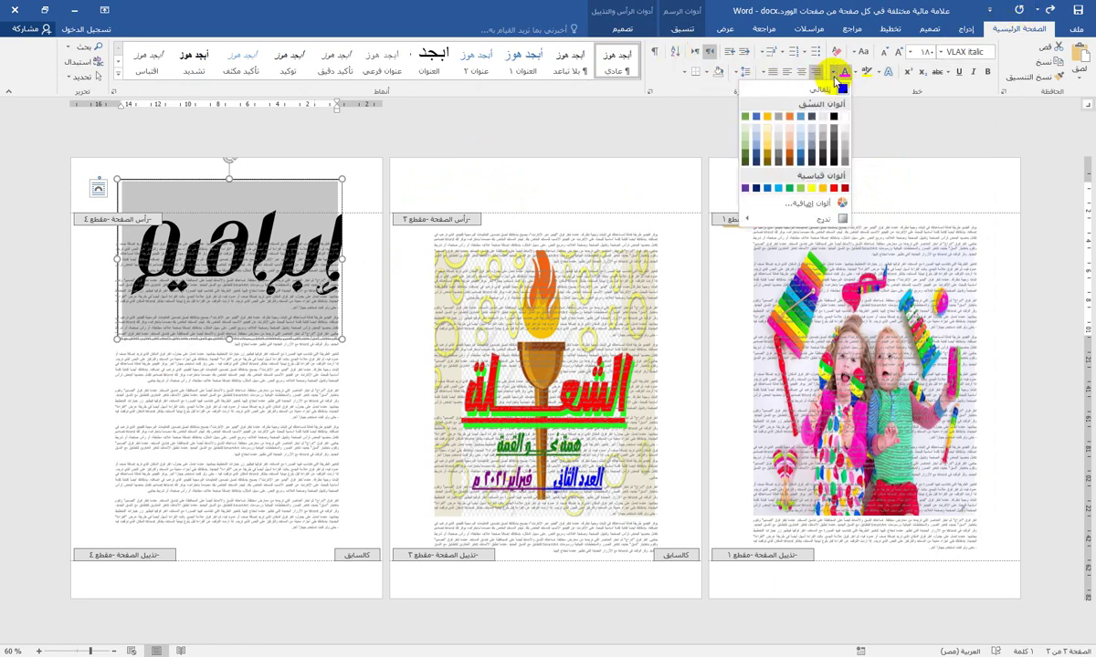
left_click(837, 133)
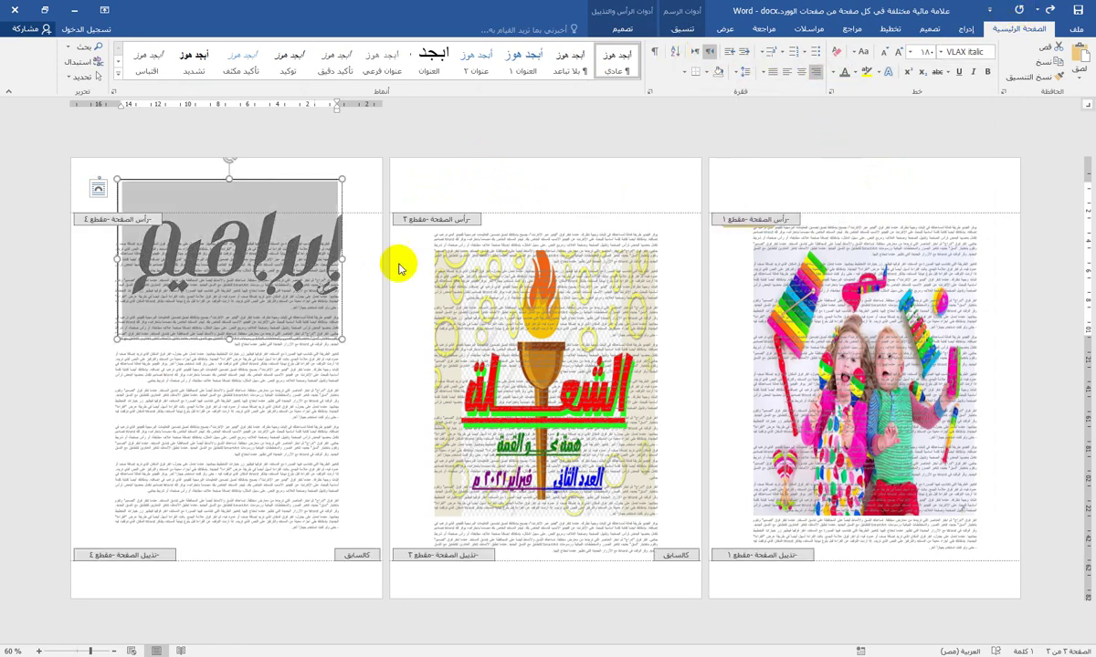
Place the text box behind the text and recolour the name orange
left_click(95, 188)
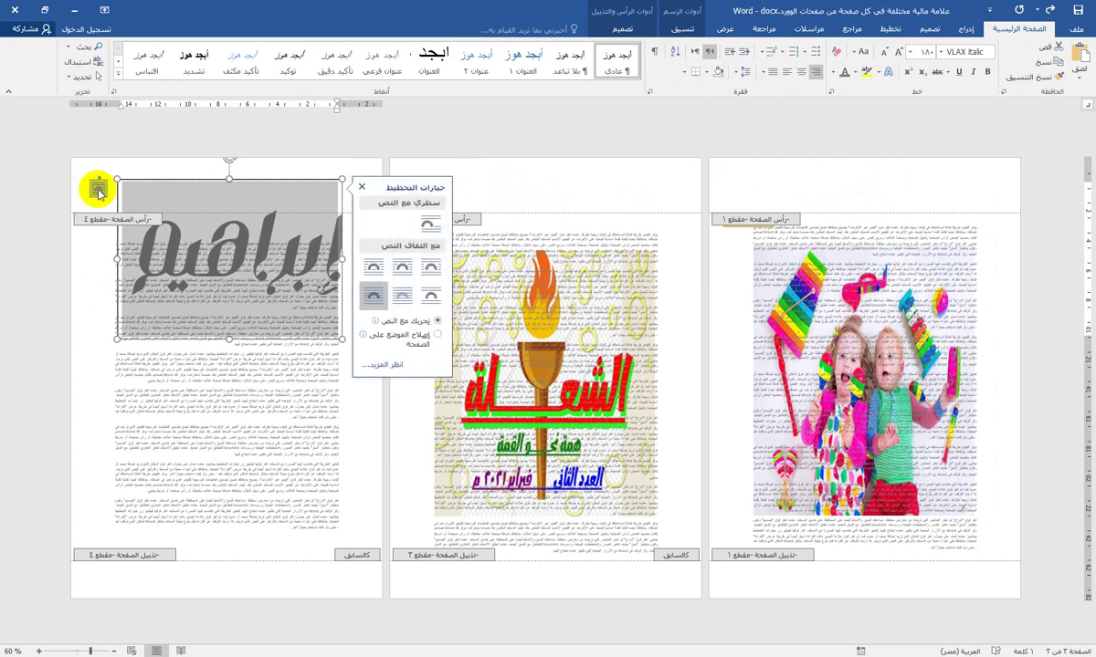
left_click(401, 302)
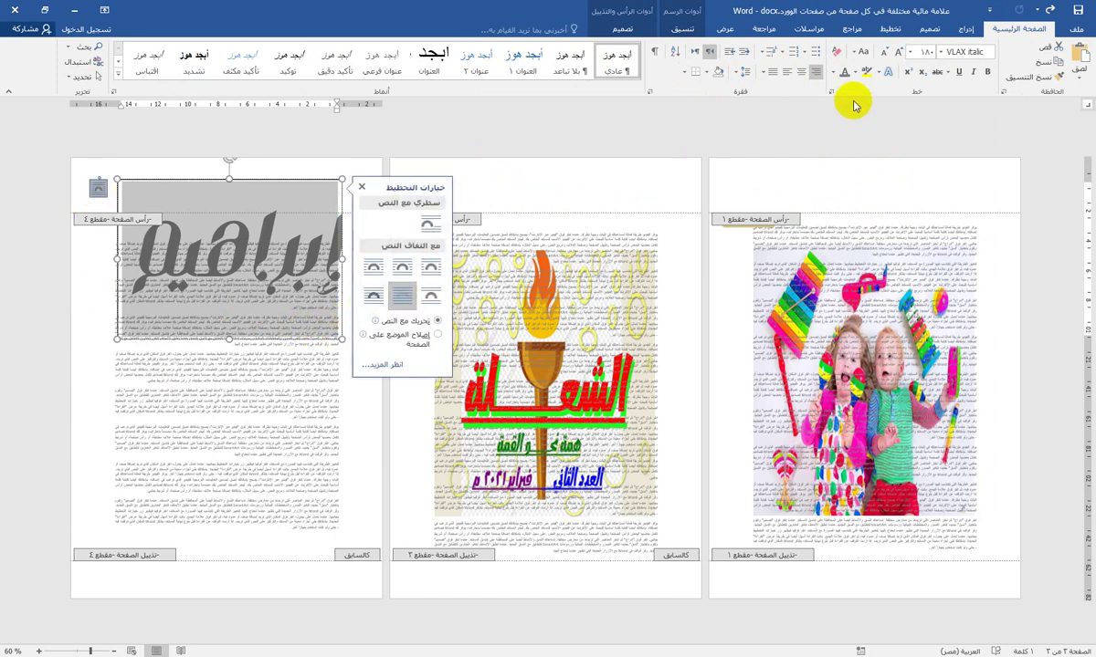
left_click(832, 73)
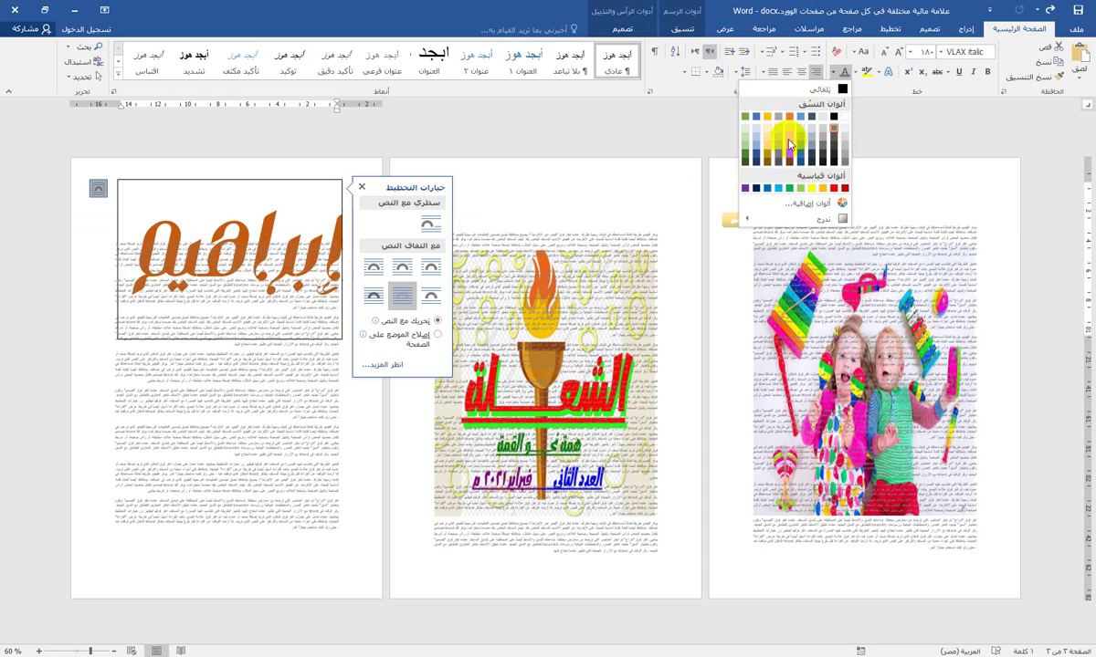
left_click(790, 124)
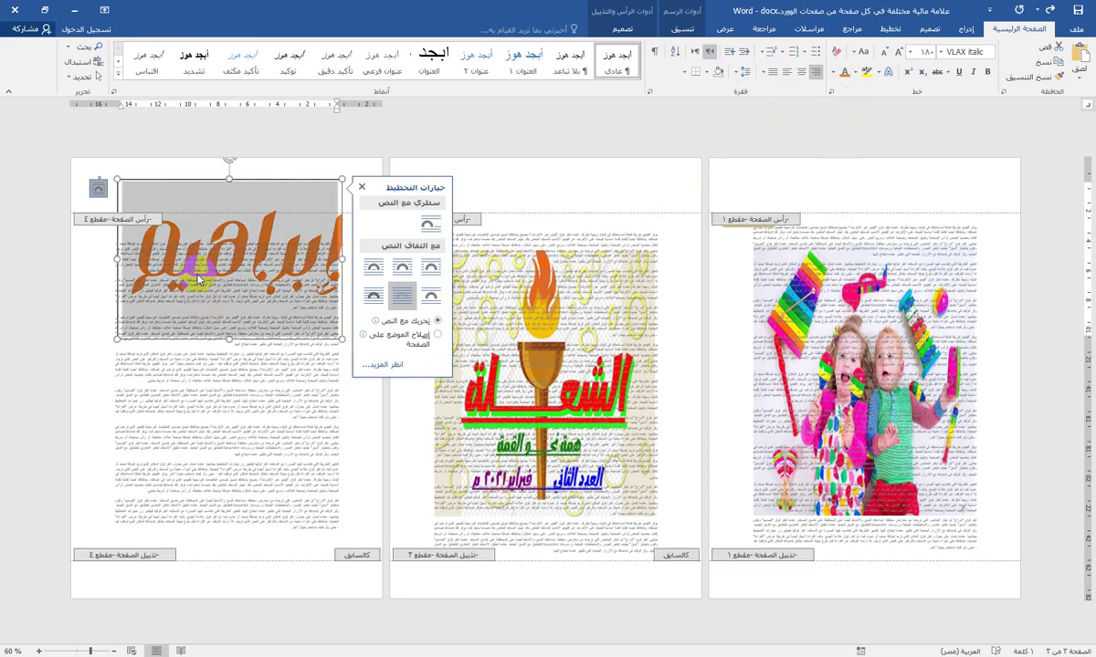
Rotate the text box to a diagonal slant and move it down to the middle of the third page
left_click_drag(238, 183, 147, 232)
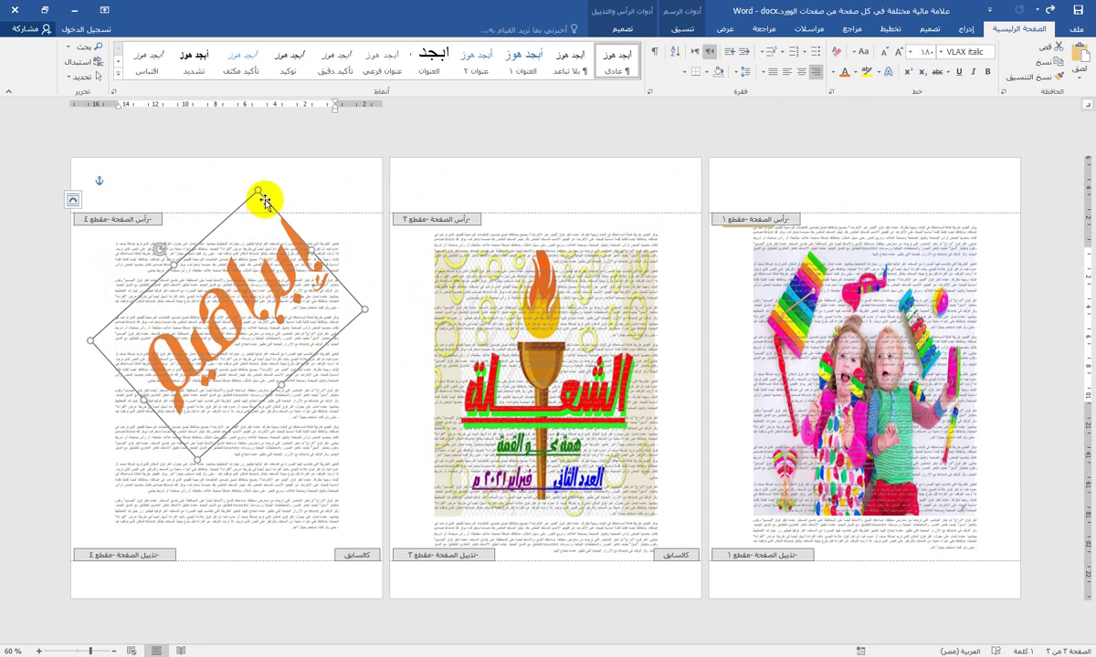
left_click_drag(264, 196, 267, 271)
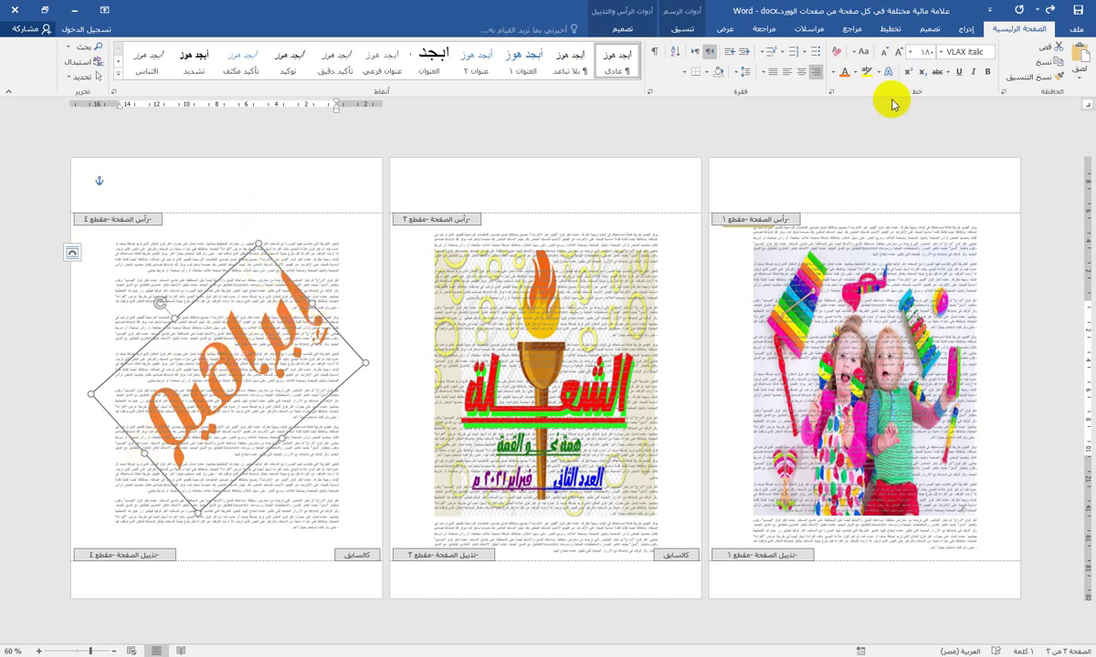
Try italic formatting on the name, remove it, and undo the text box's rotation
left_click(972, 72)
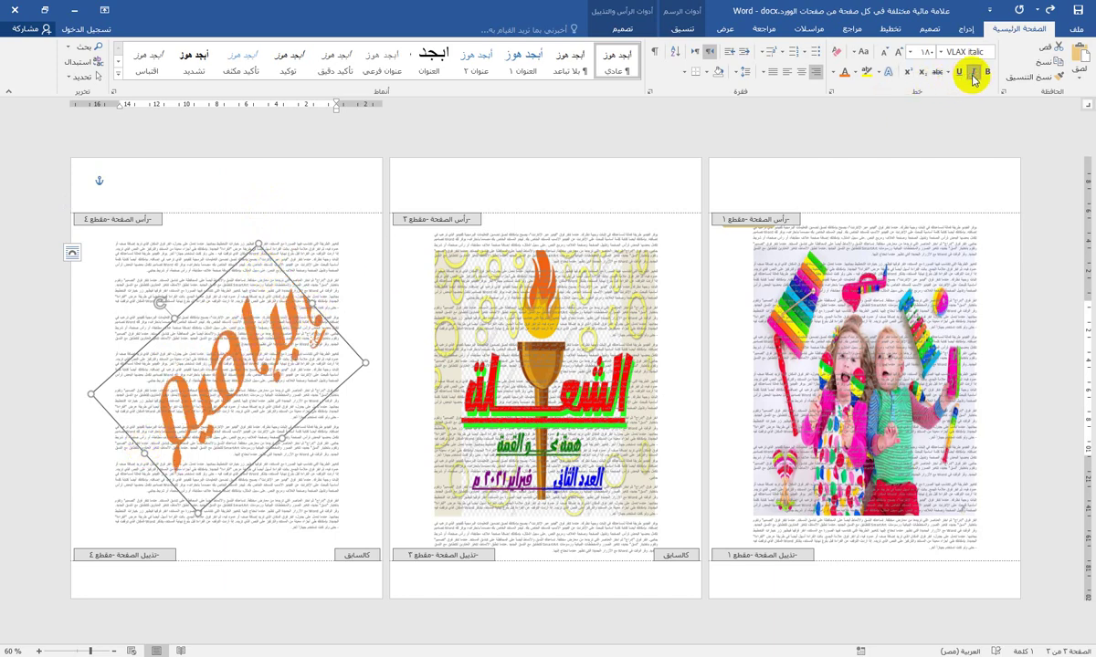
left_click(972, 75)
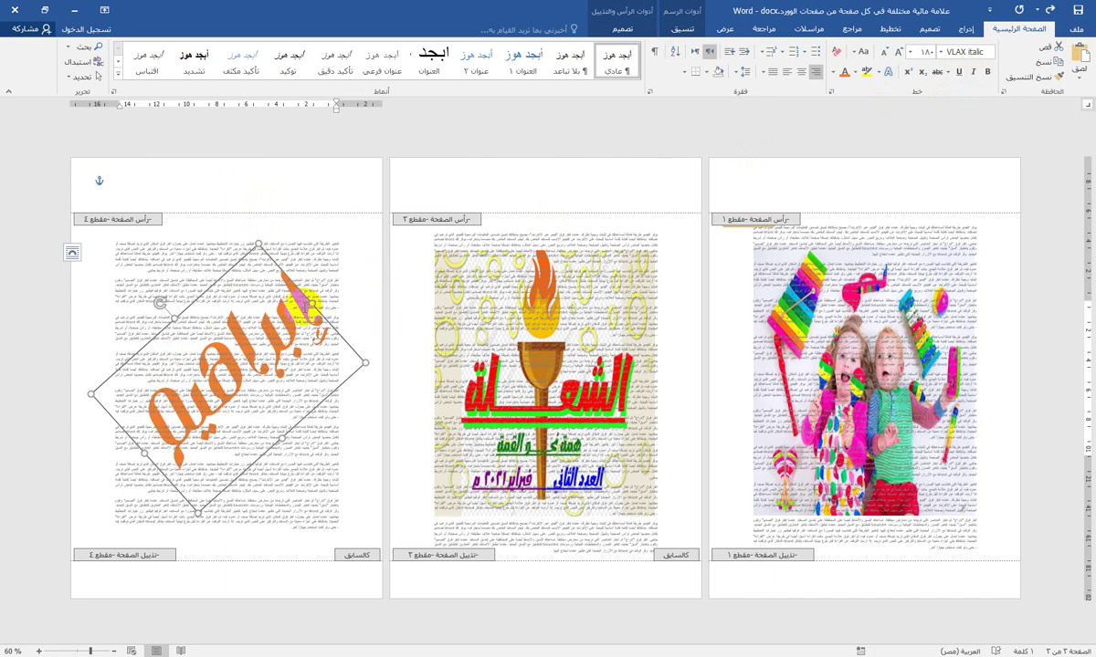
key("ctrl+z")
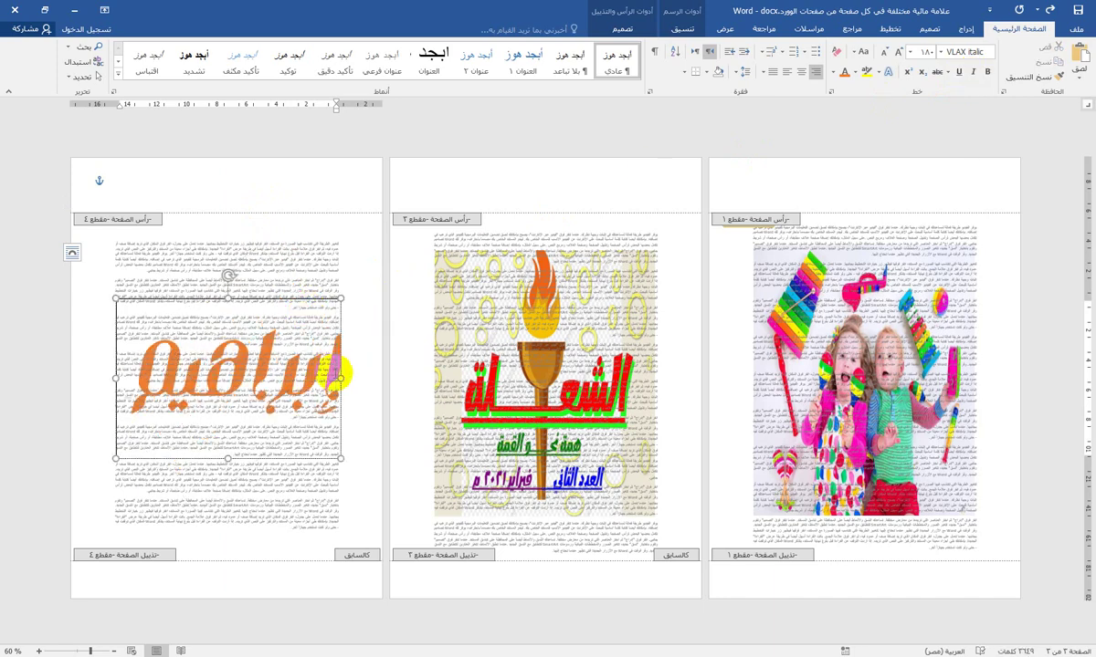
key("Delete")
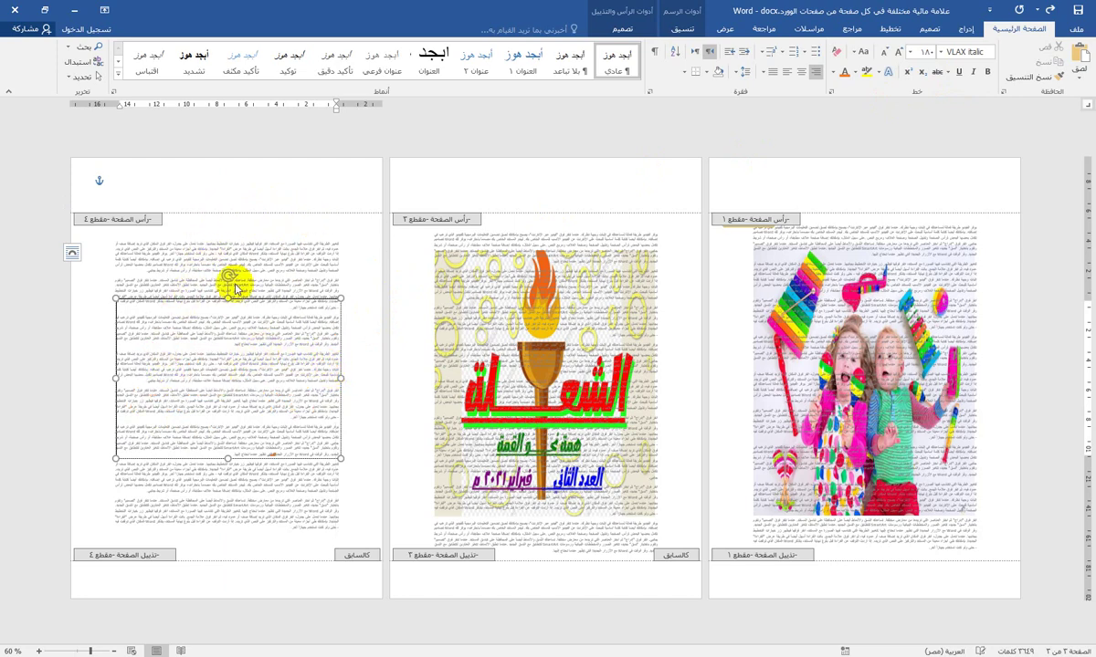
Tilt the text box diagonally across the middle of the third page and enlarge it so the whole name fits
mouse_move(229, 279)
left_mouse_down()
mouse_move(186, 271)
mouse_move(239, 276)
left_mouse_up()
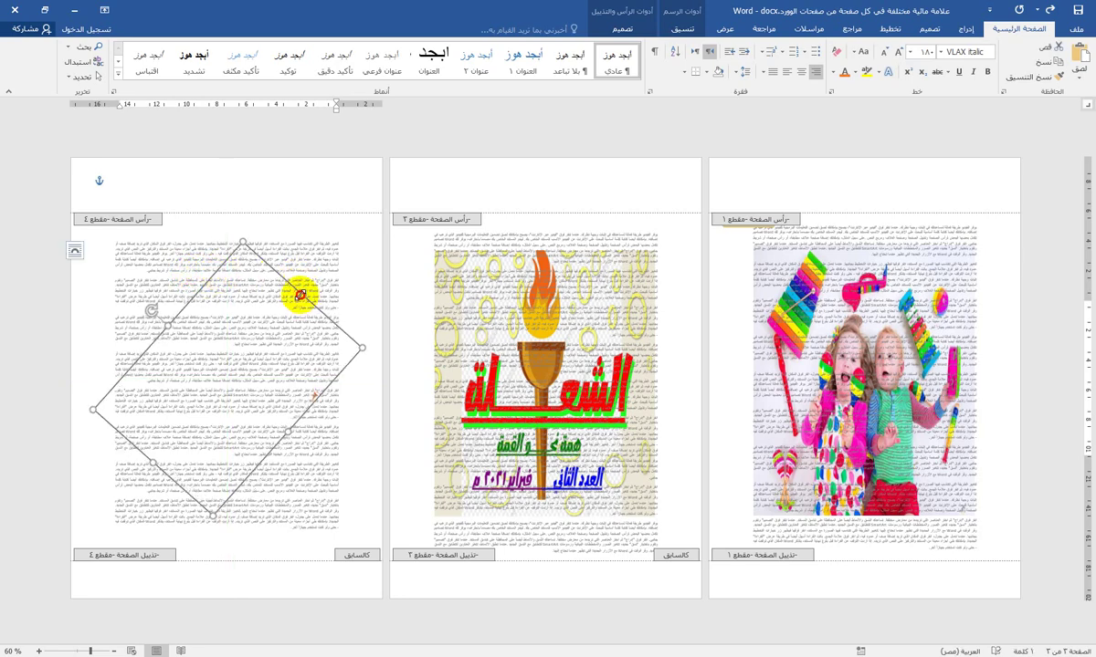
mouse_move(299, 294)
left_mouse_down()
mouse_move(340, 247)
mouse_move(314, 279)
left_mouse_up()
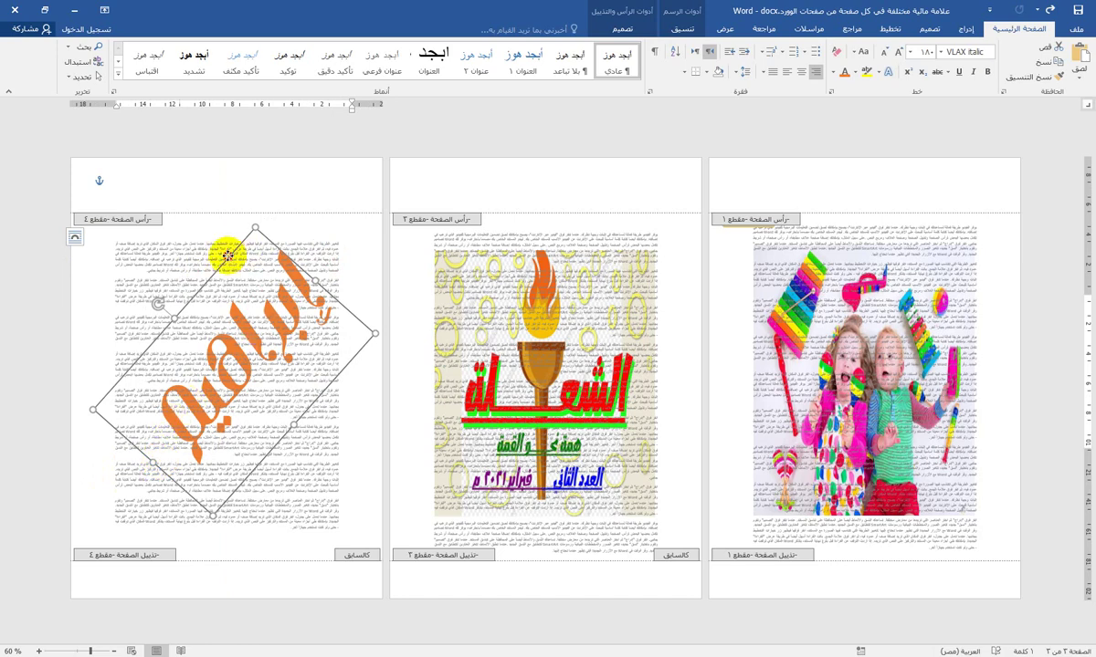
left_click_drag(227, 257, 225, 271)
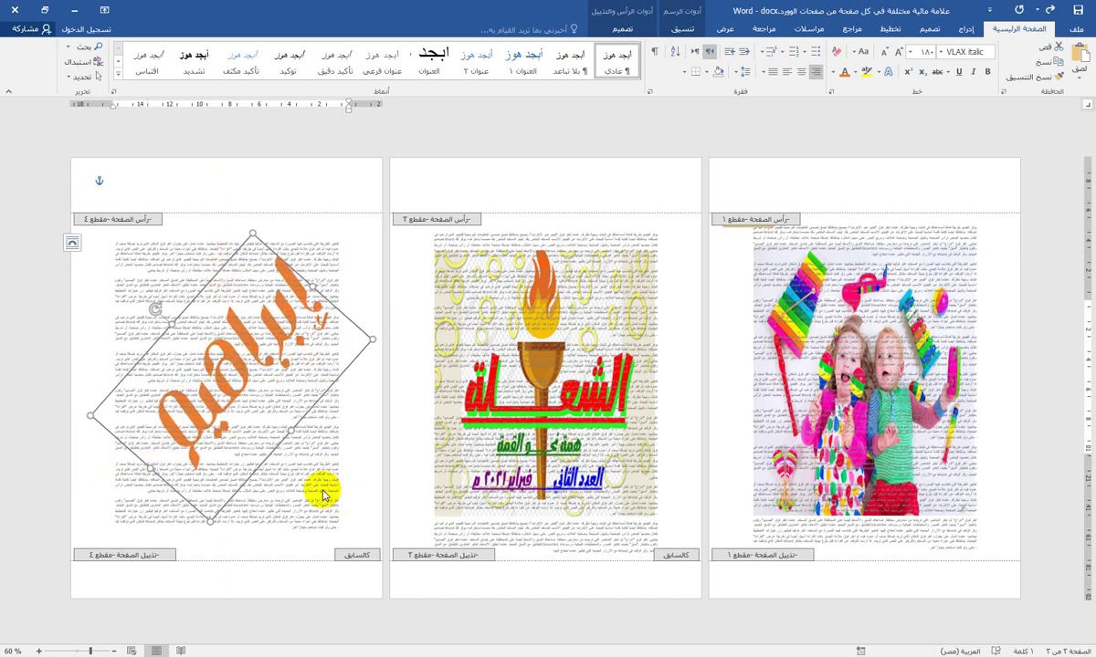
Finish editing the third page's header and return to the document body
left_click(330, 179)
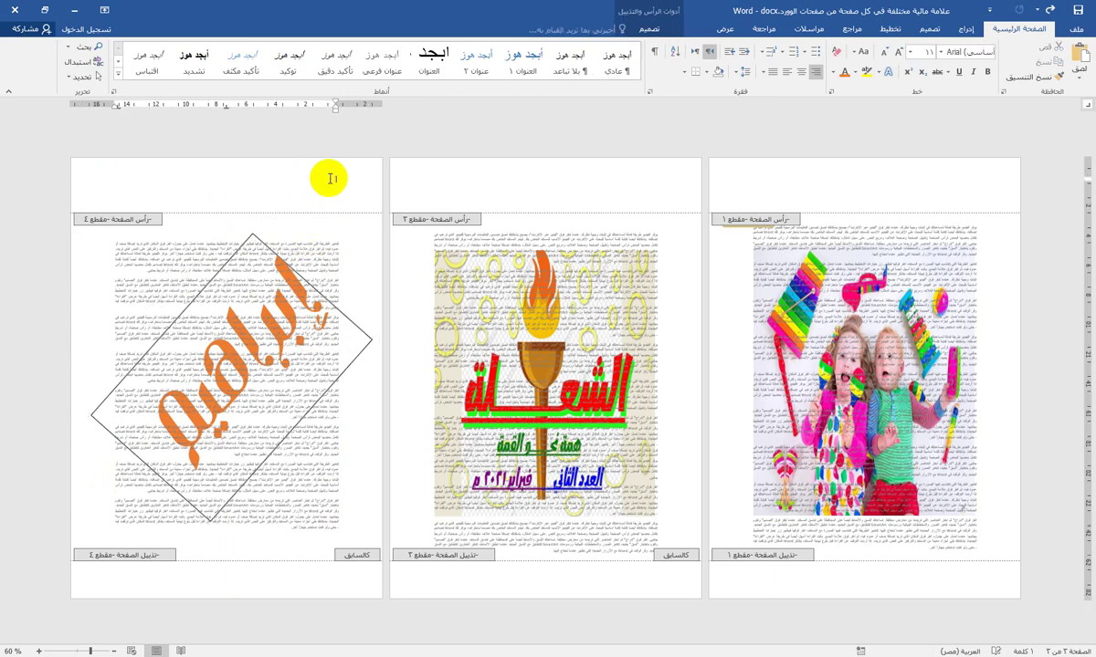
left_click(652, 28)
left_click(406, 57)
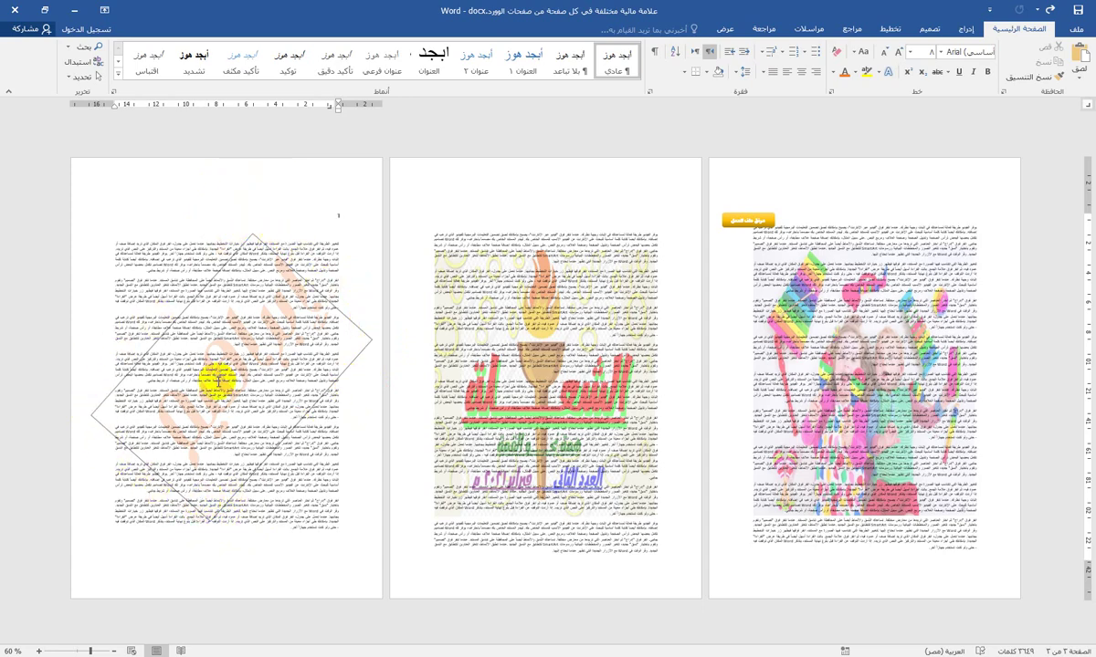
Reopen the third page's header and recolour the diagonal text box's name with the dark green theme colour
double_click(278, 182)
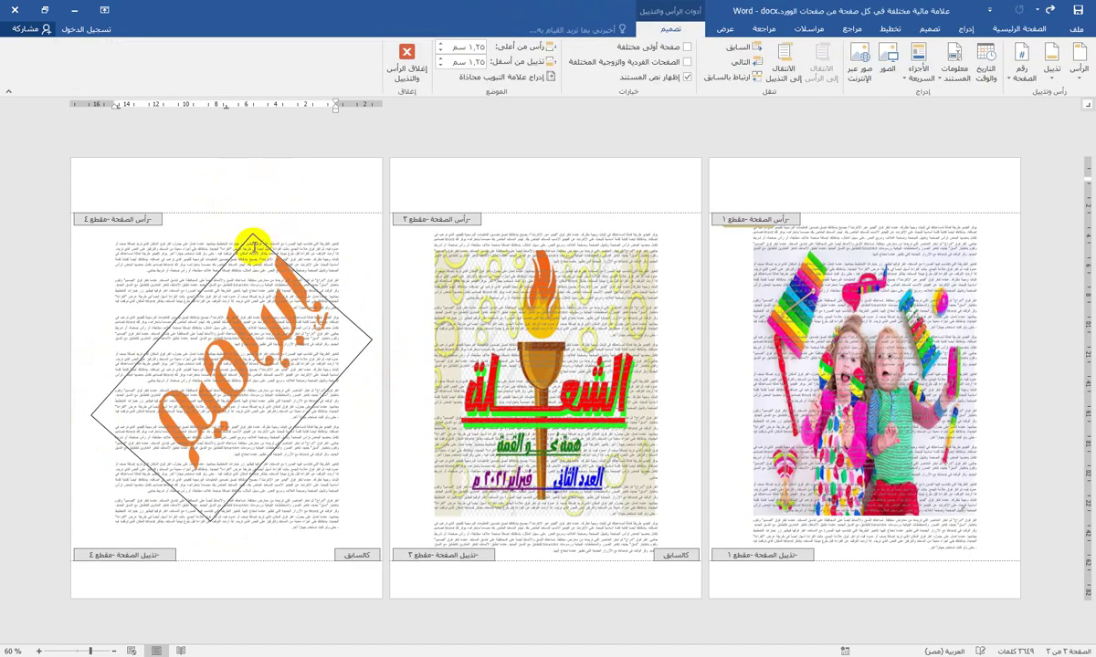
left_click(260, 243)
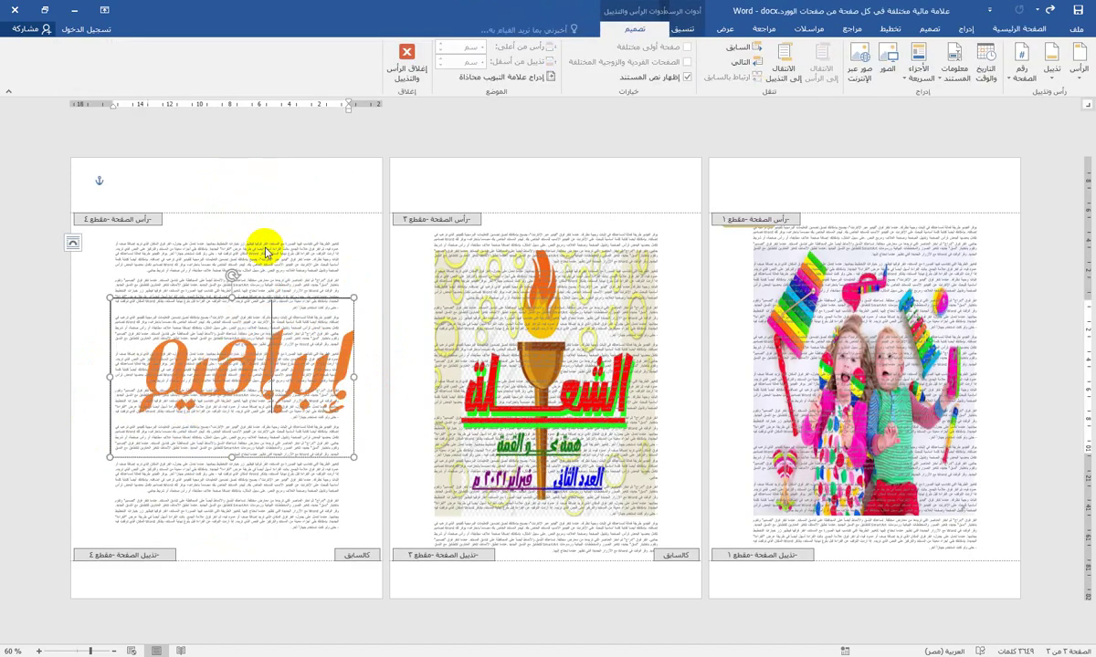
key("ctrl+z")
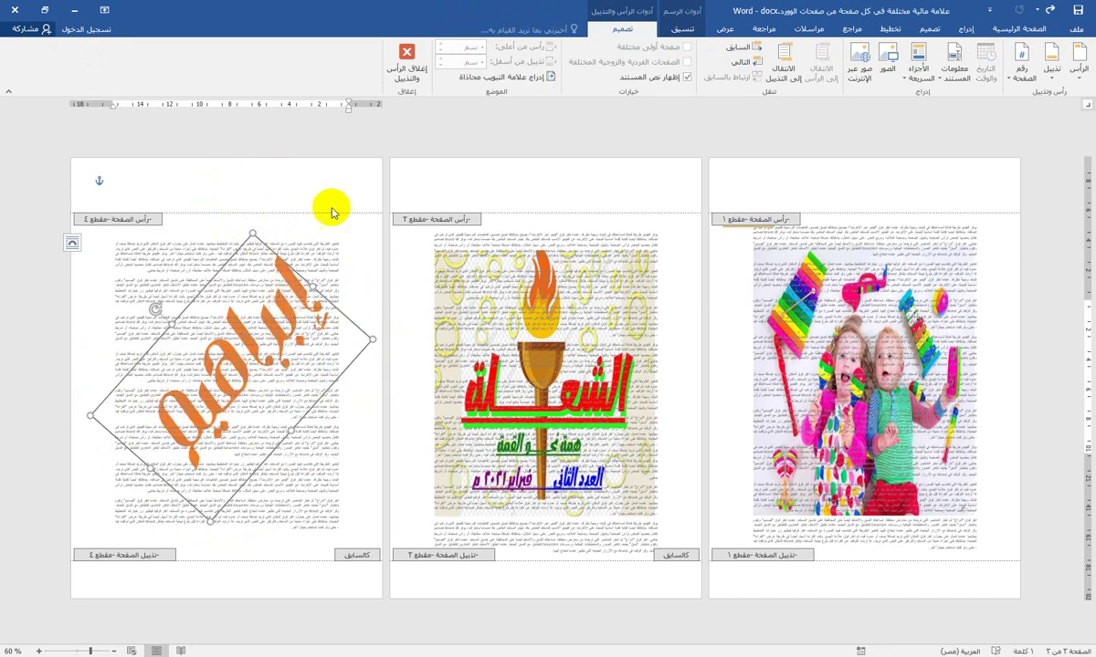
left_click(1018, 29)
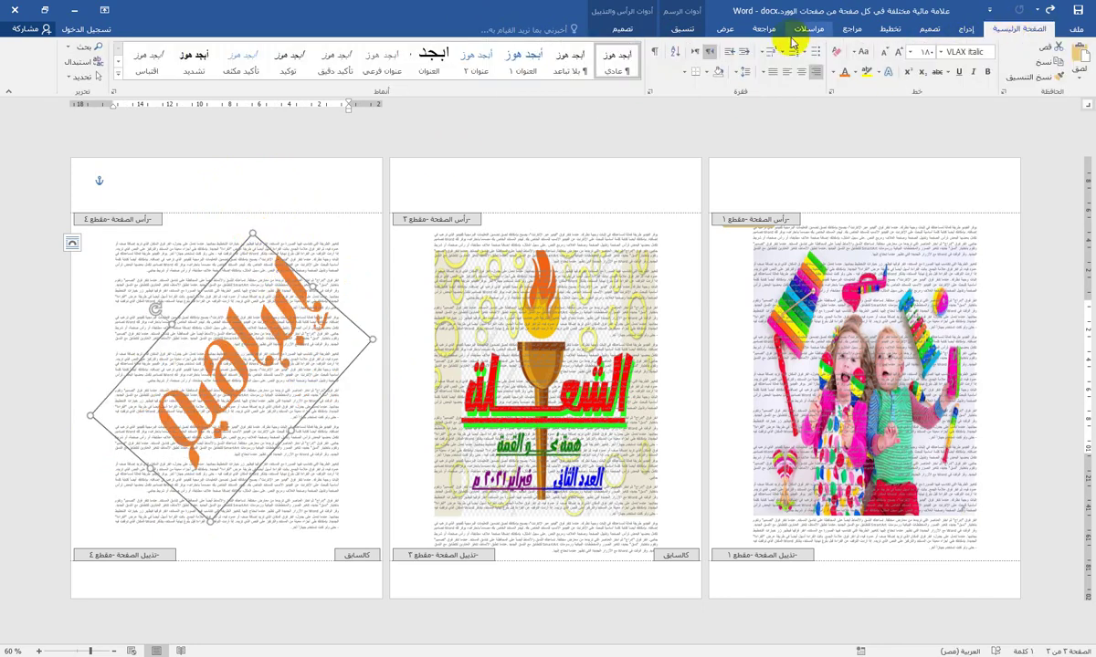
left_click(832, 72)
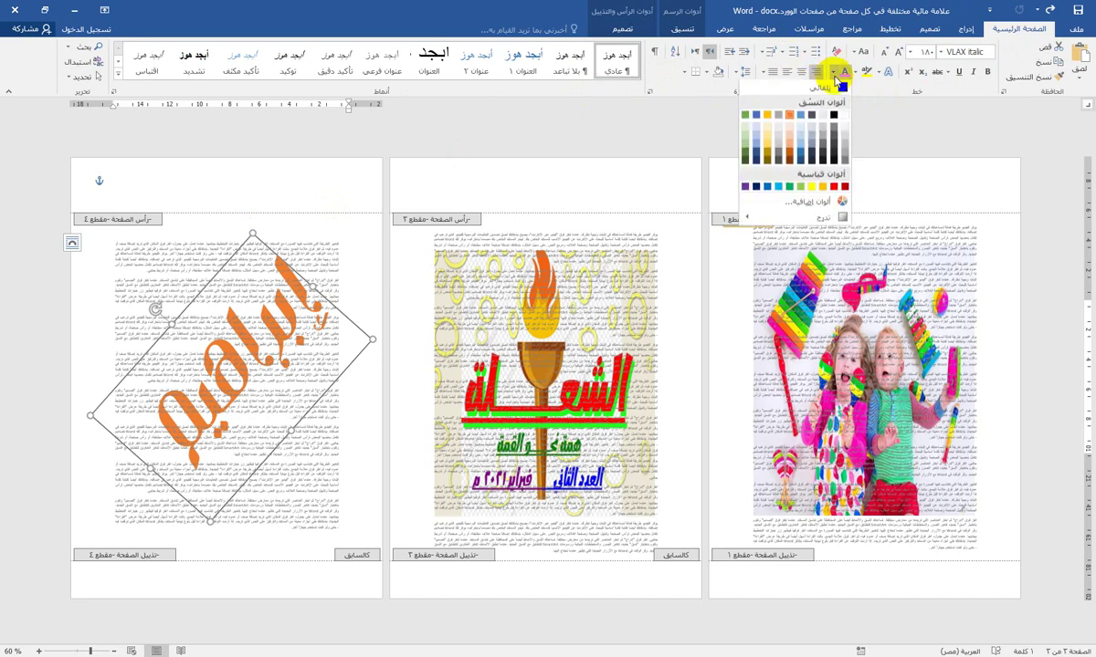
left_click(745, 157)
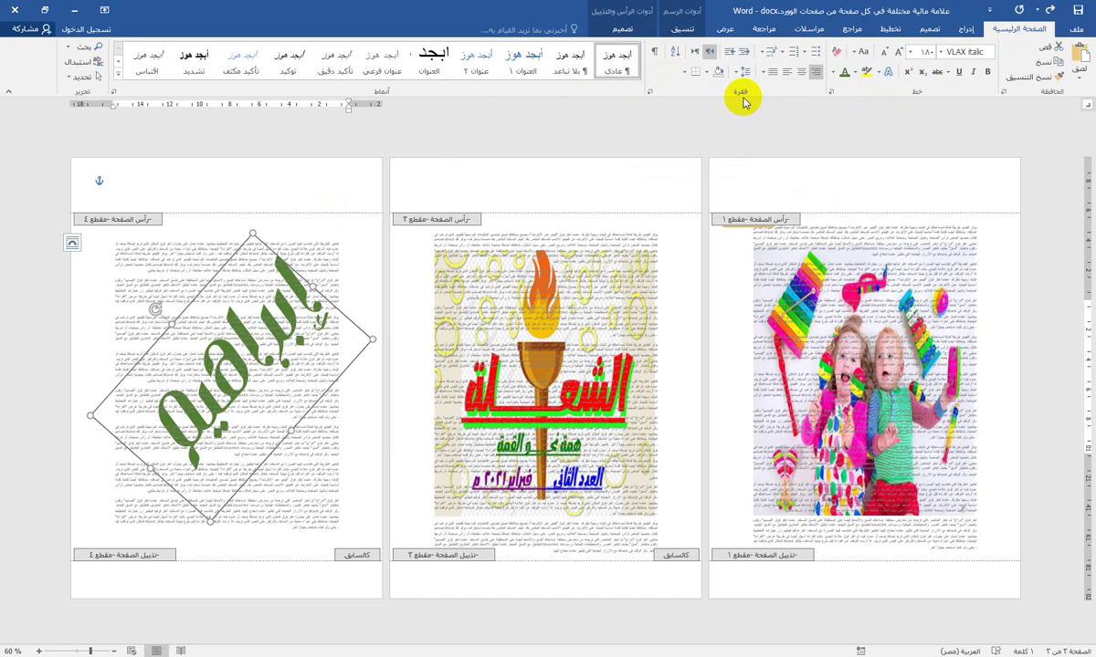
Remove the outline from the diagonal text box on the third page and close the header to return to the document body
left_click(685, 27)
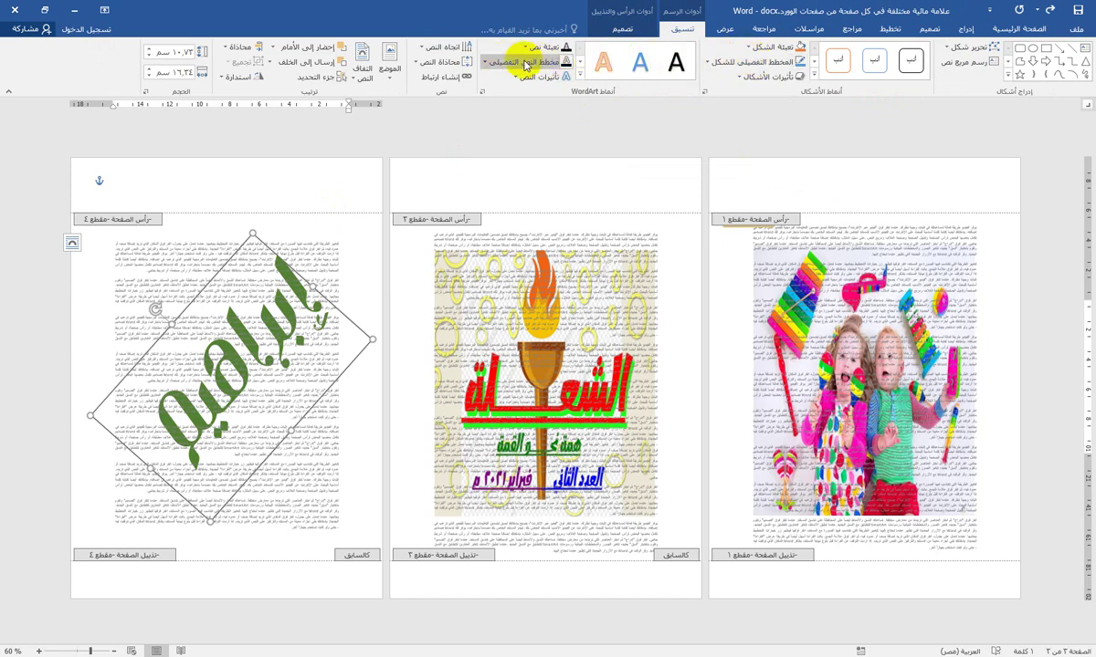
left_click(713, 66)
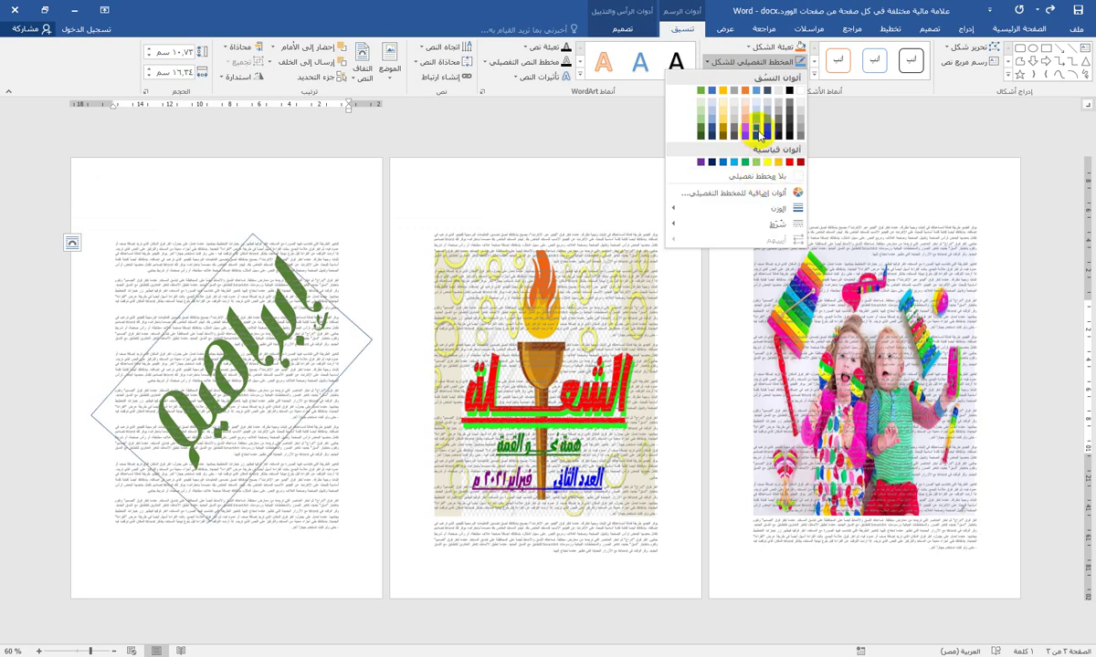
left_click(761, 177)
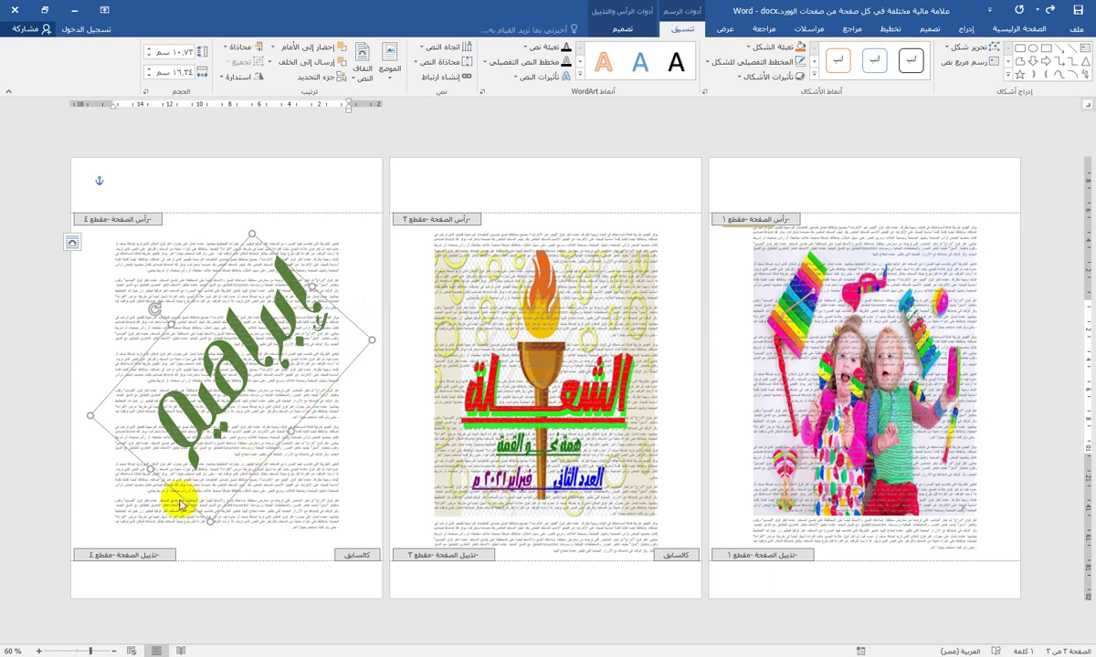
left_click(247, 167)
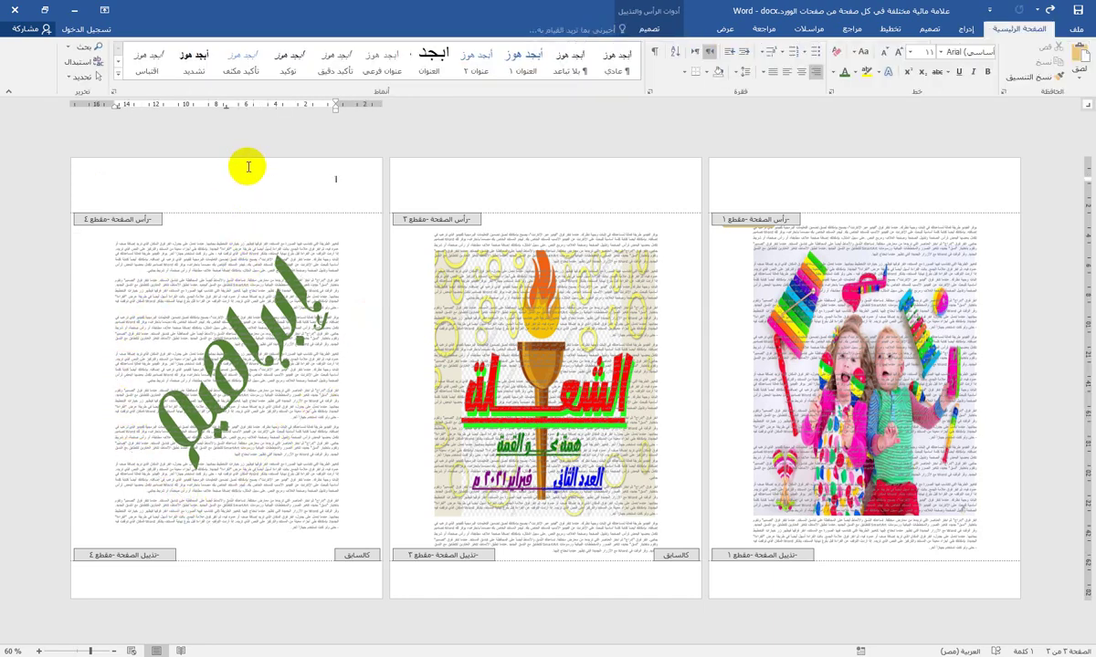
left_click(670, 30)
left_click(412, 55)
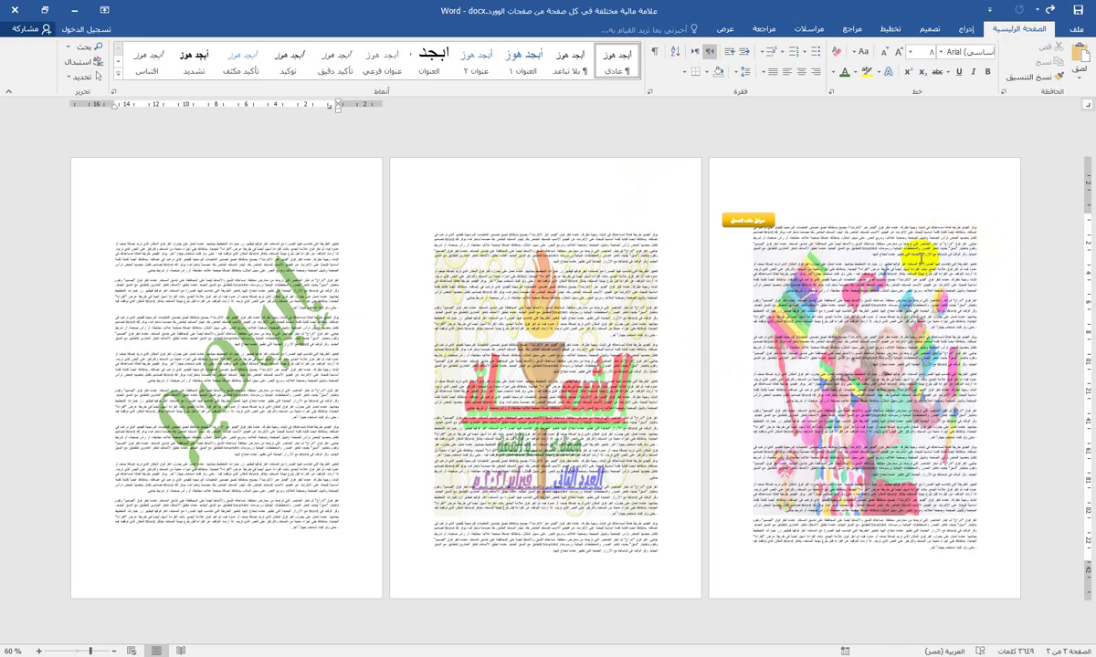
Examine the green diagonal watermark behind the third page's text up close, and view all three pages together
scroll(803, 261, "up", 5)
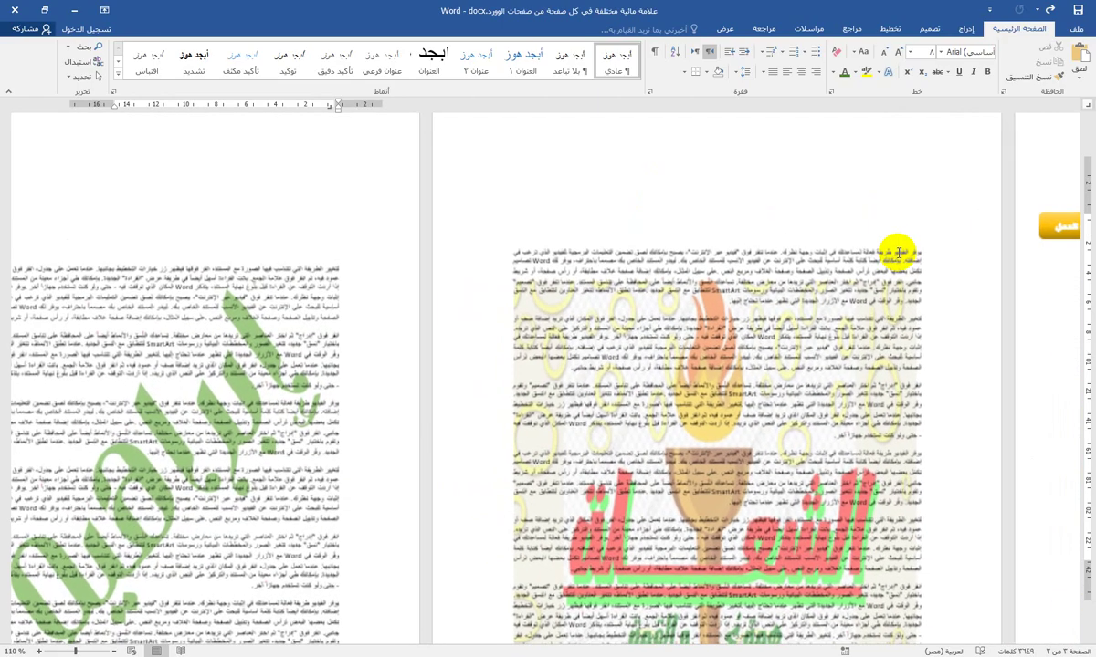
scroll(614, 392, "up", 11)
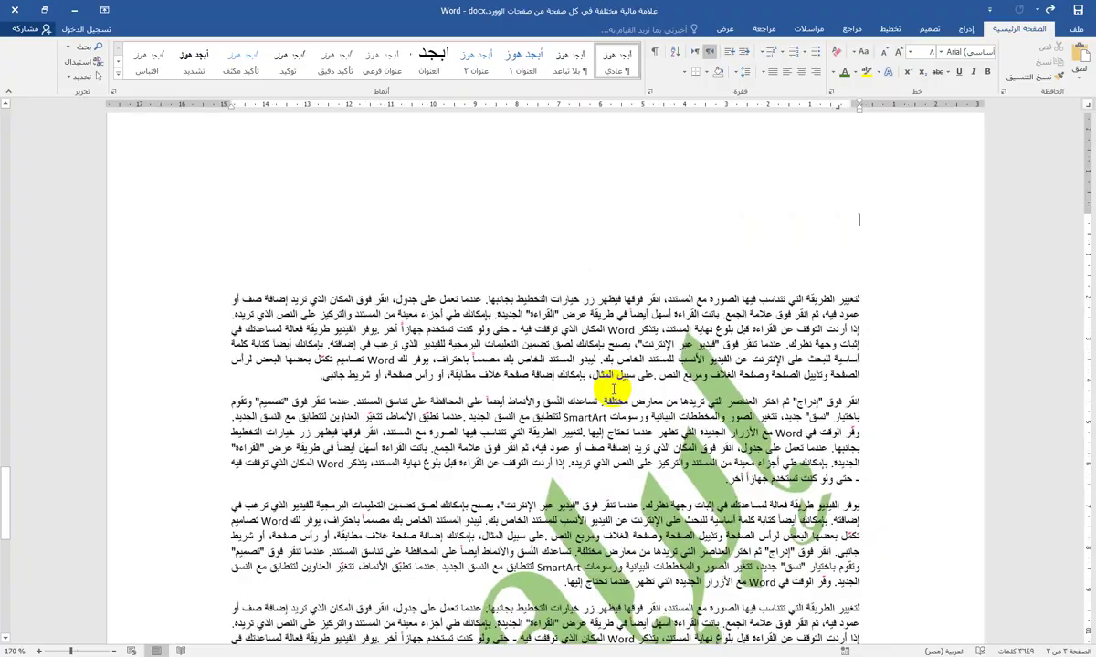
scroll(704, 469, "up", 5)
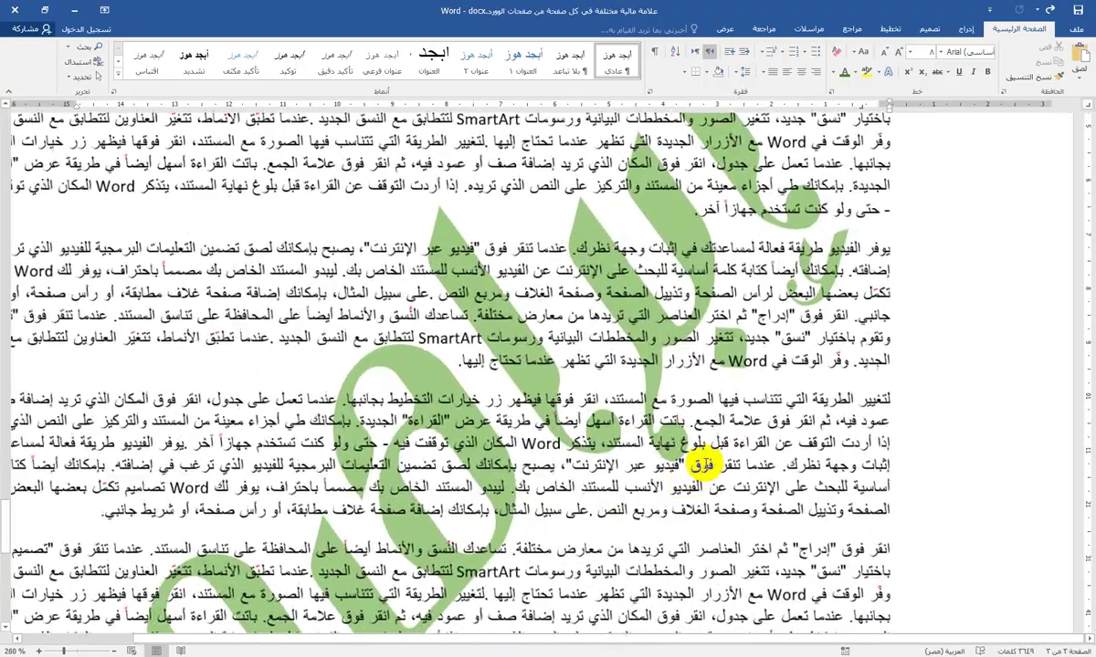
scroll(704, 469, "up", 5)
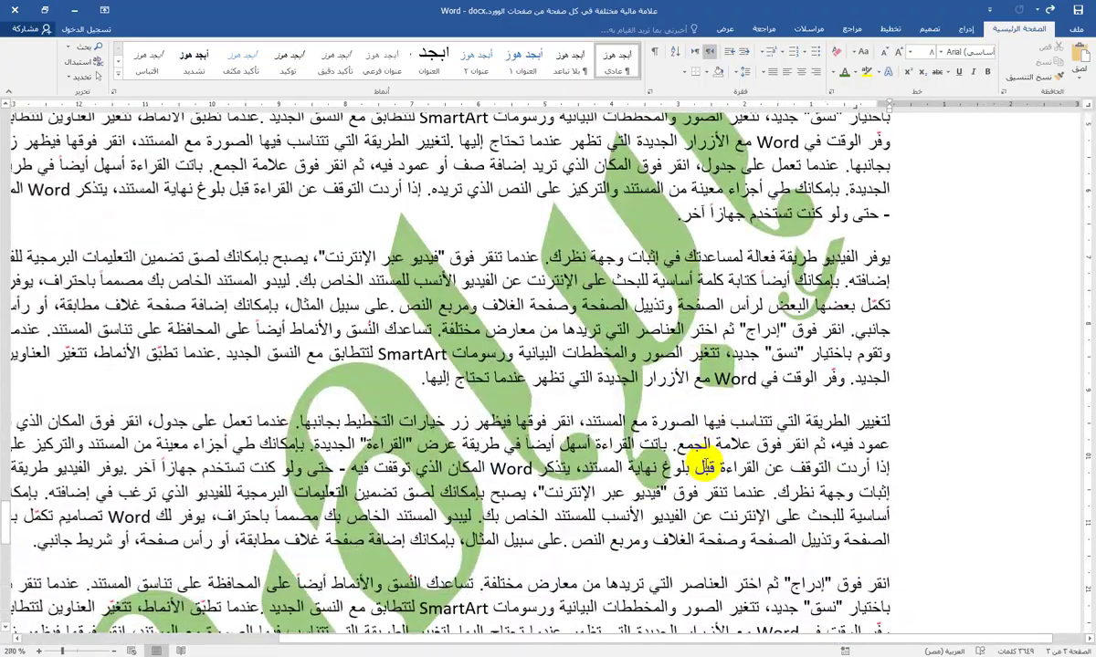
scroll(704, 464, "up", 5)
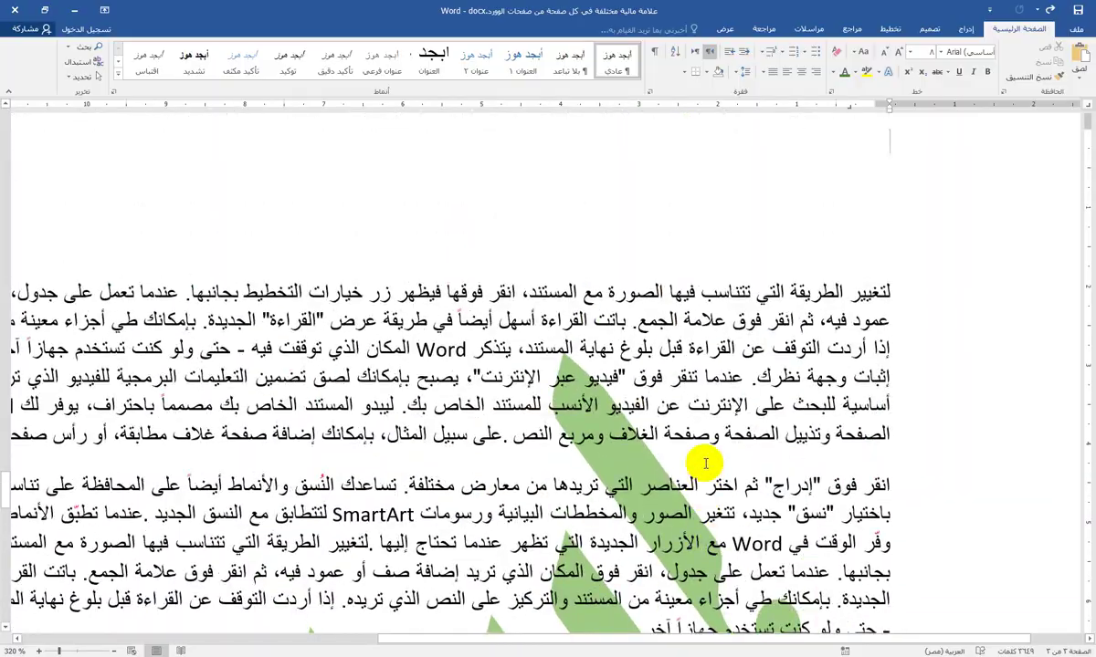
scroll(710, 461, "down", 16)
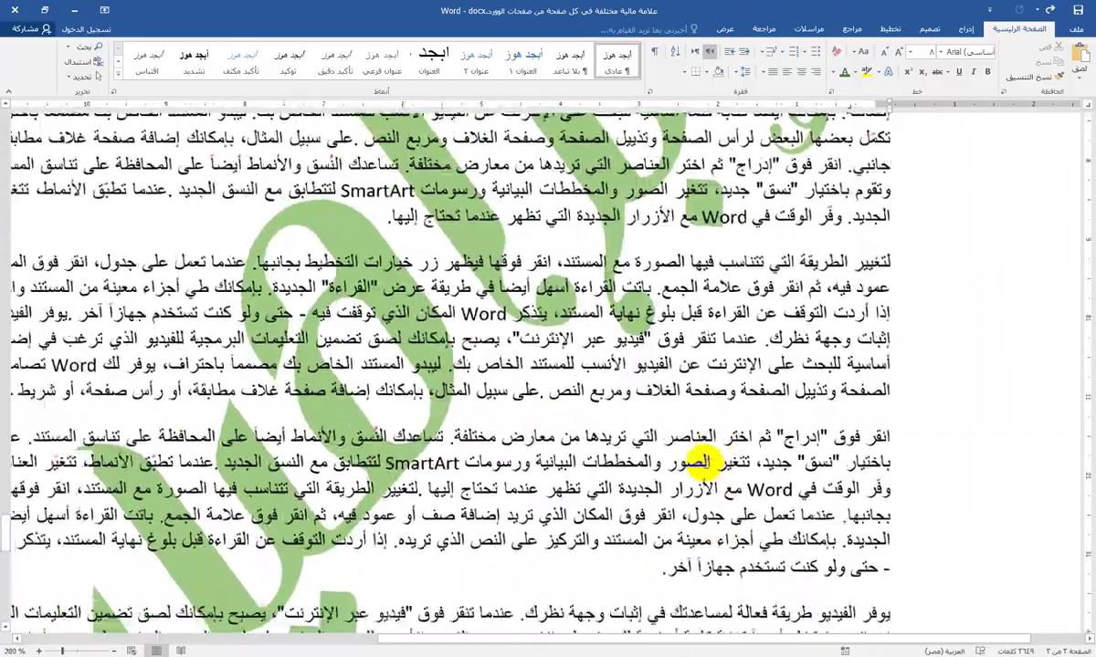
scroll(709, 461, "down", 10)
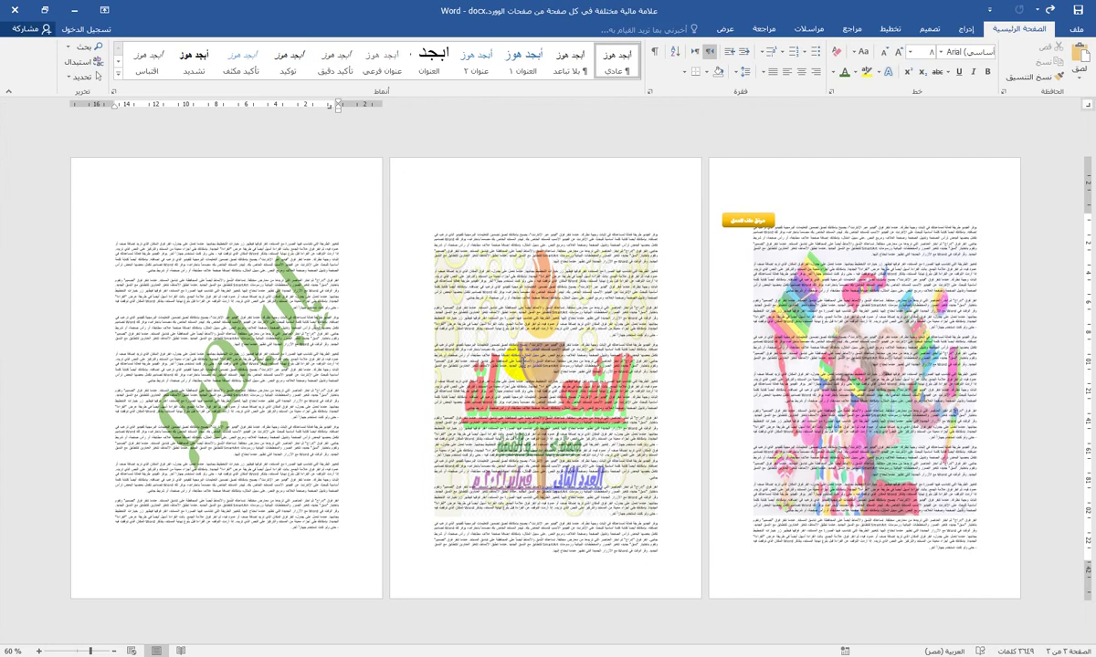
left_click(605, 223)
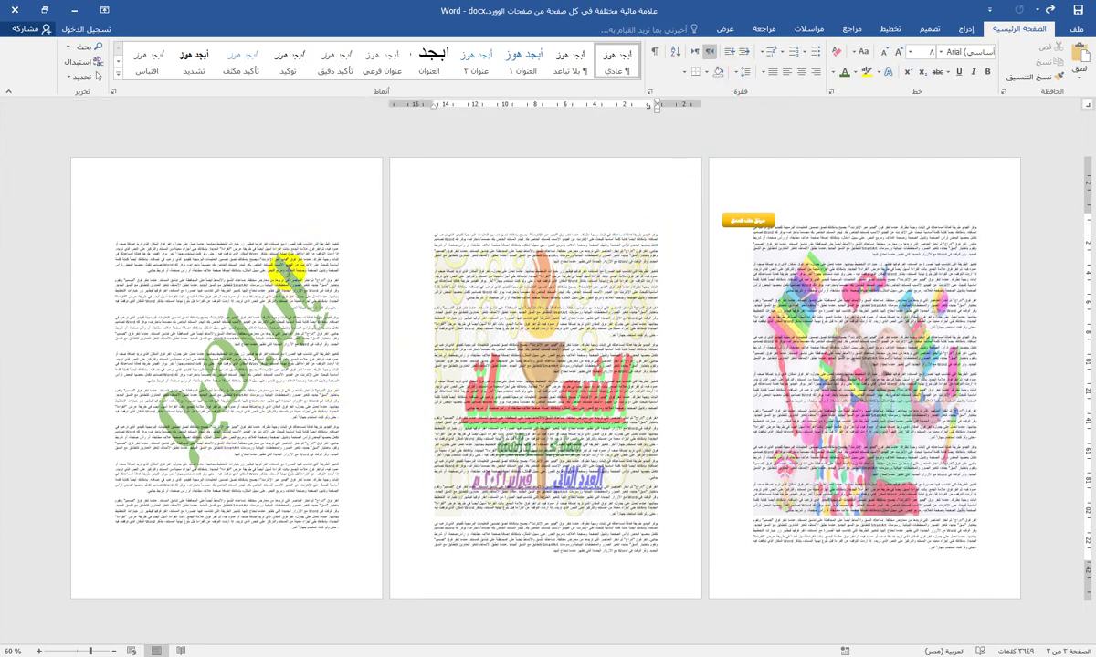
left_click(143, 272)
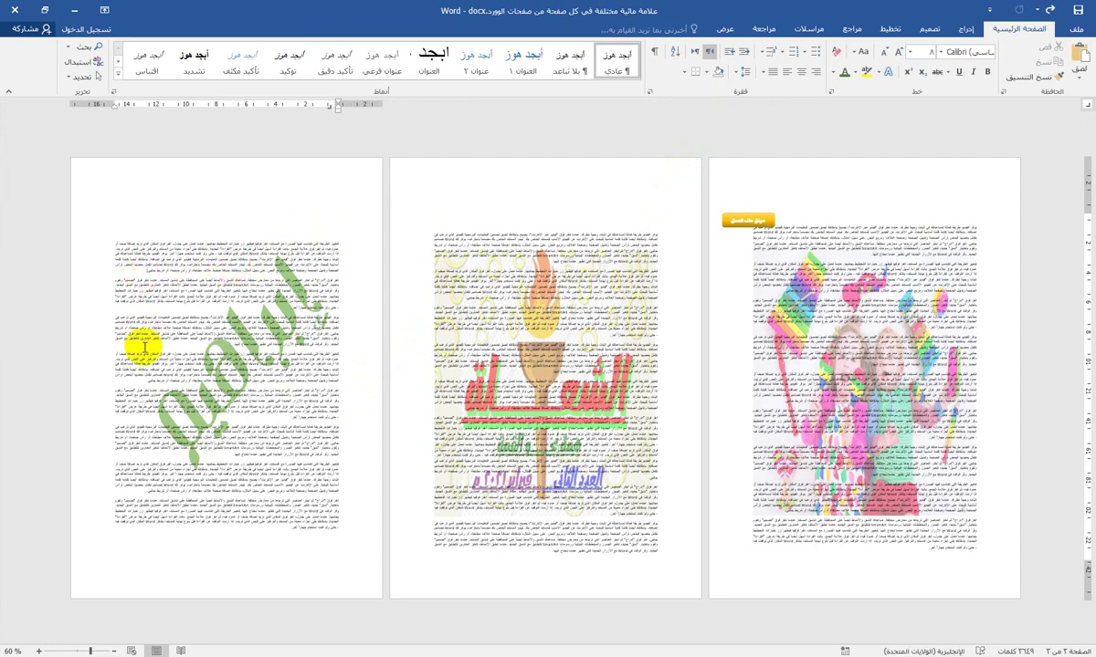